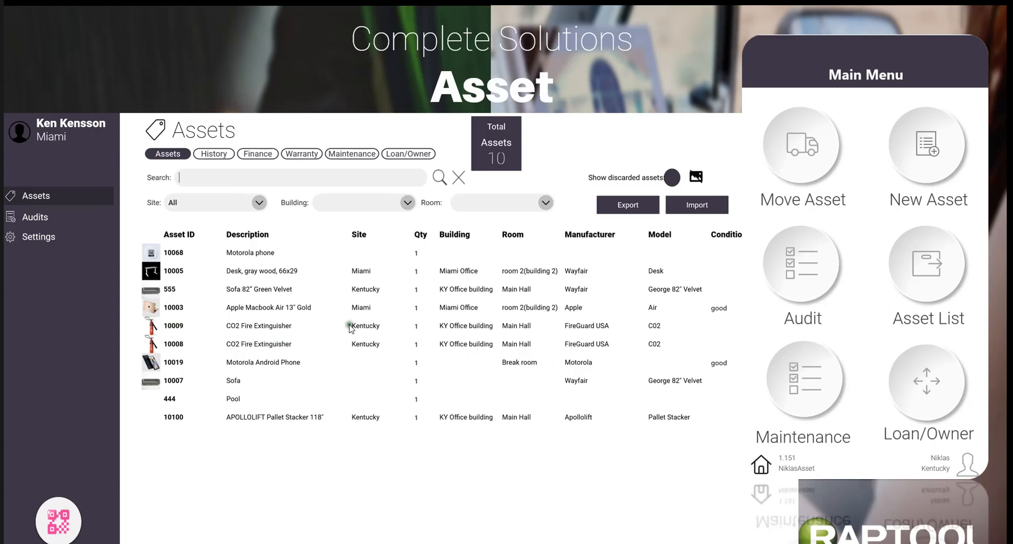
Switch from the slide show to the Raptool designer window with the new empty project
key(alt+Tab)
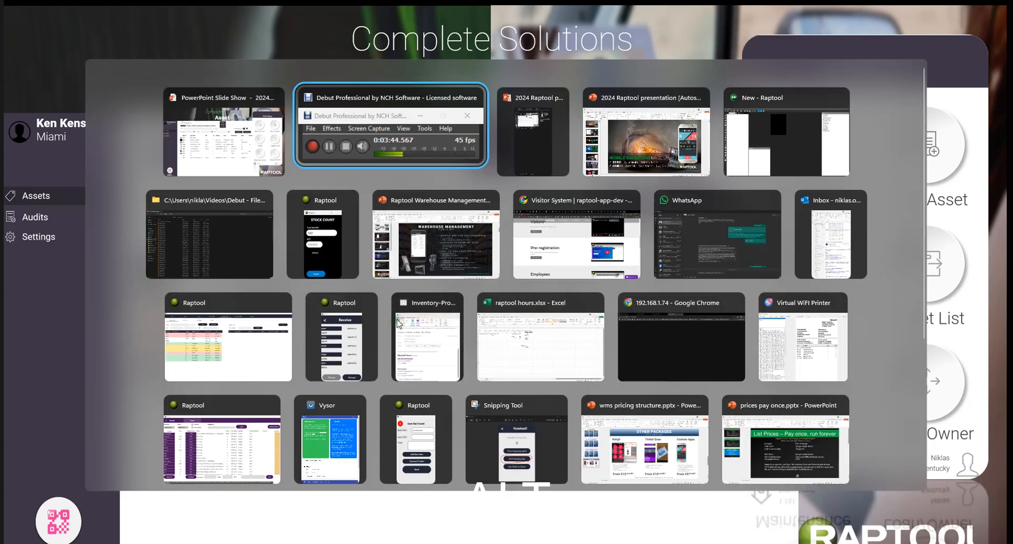
key(alt+Tab)
key(alt+Tab)
key(alt+Tab)
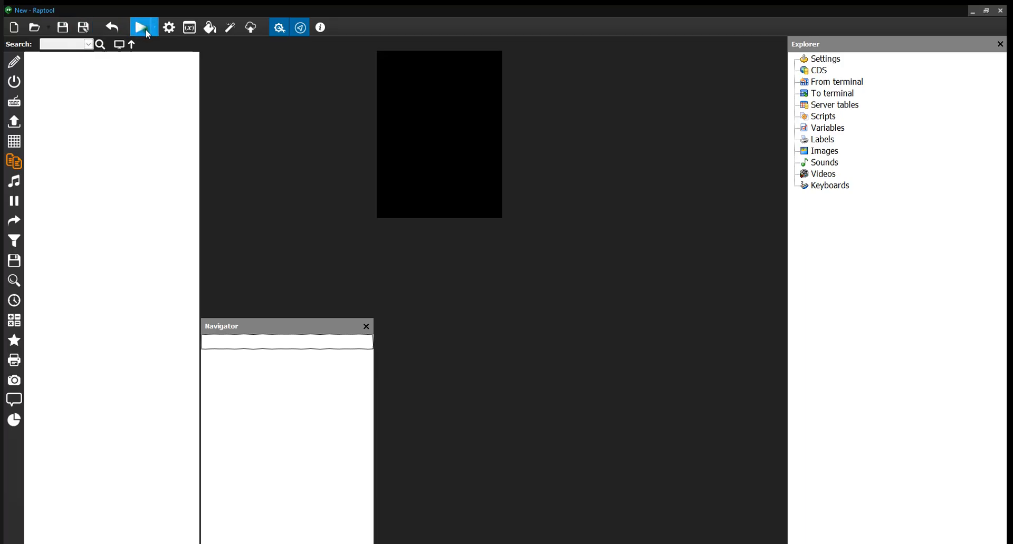
Review the project's server settings, the style definitions and the available wizards, closing each dialog without changes
click(174, 32)
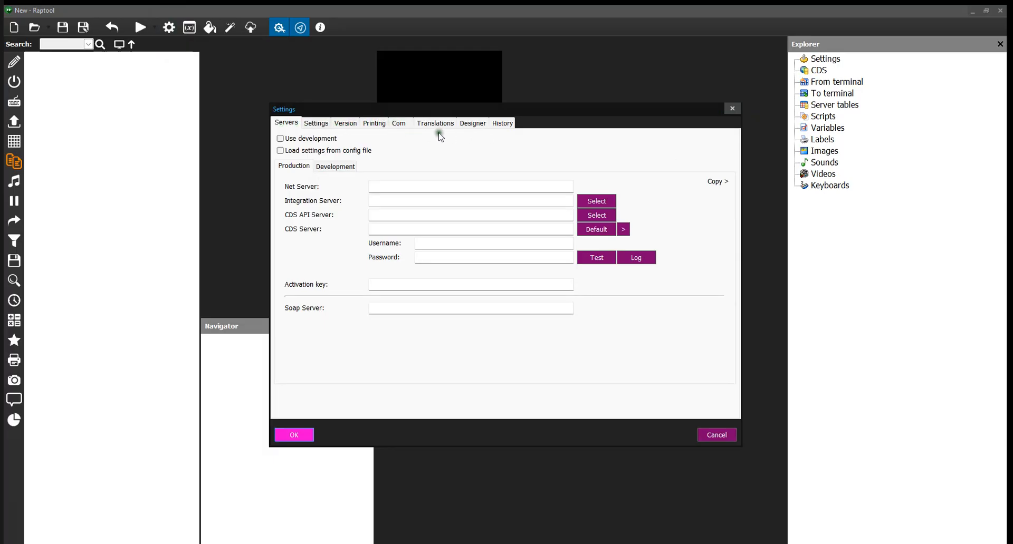
click(732, 107)
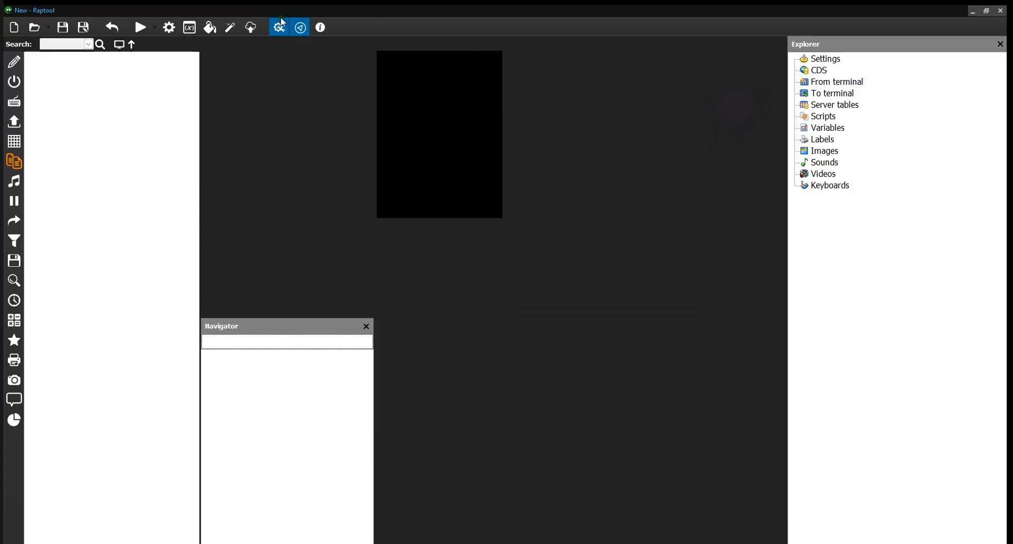
click(211, 29)
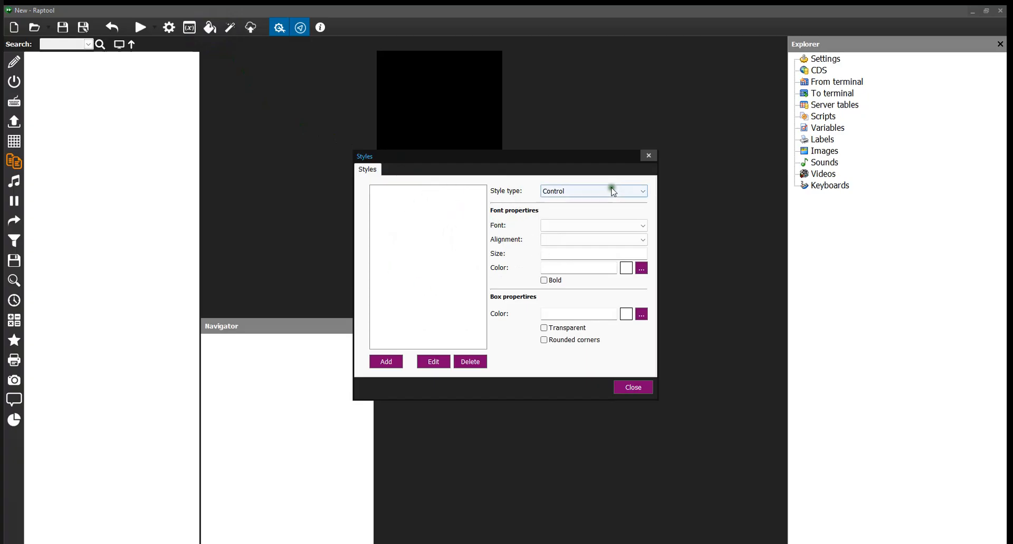
click(650, 156)
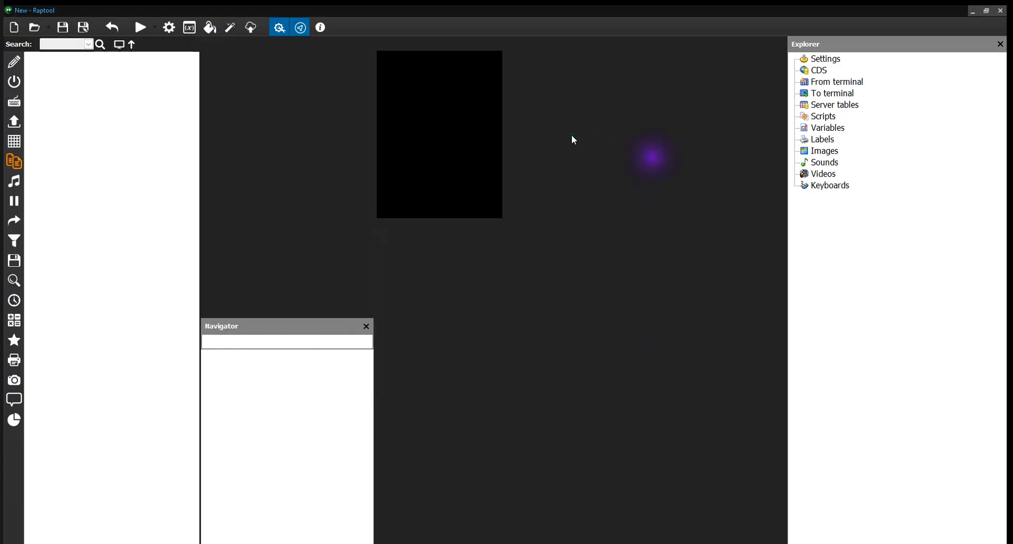
click(234, 32)
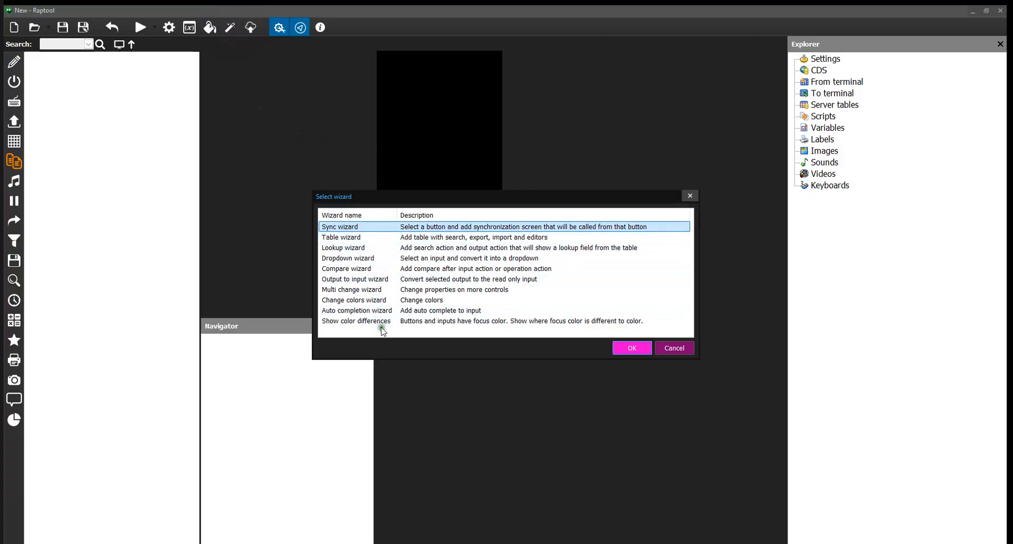
click(690, 197)
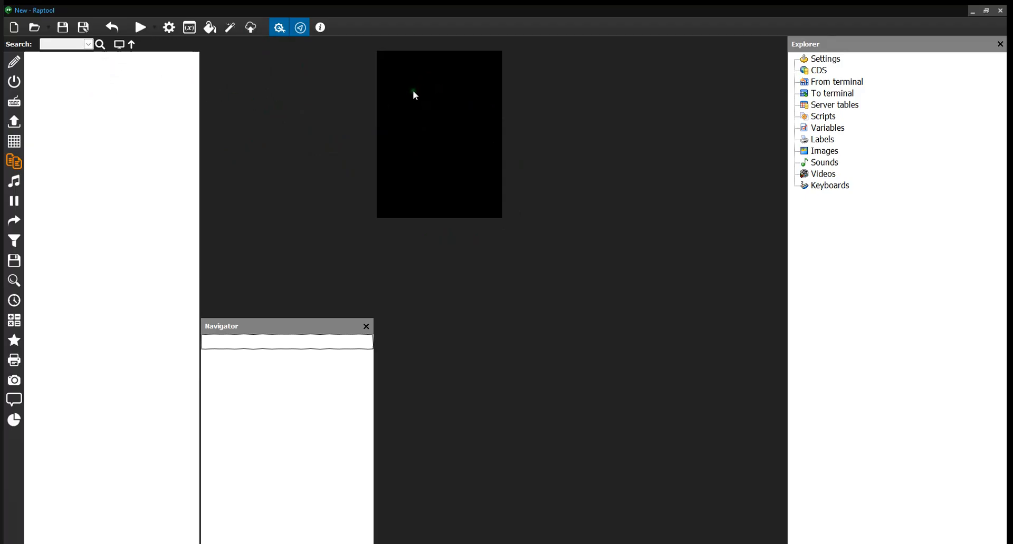
Set the screen height of the blank app screen to 400
right_click(446, 114)
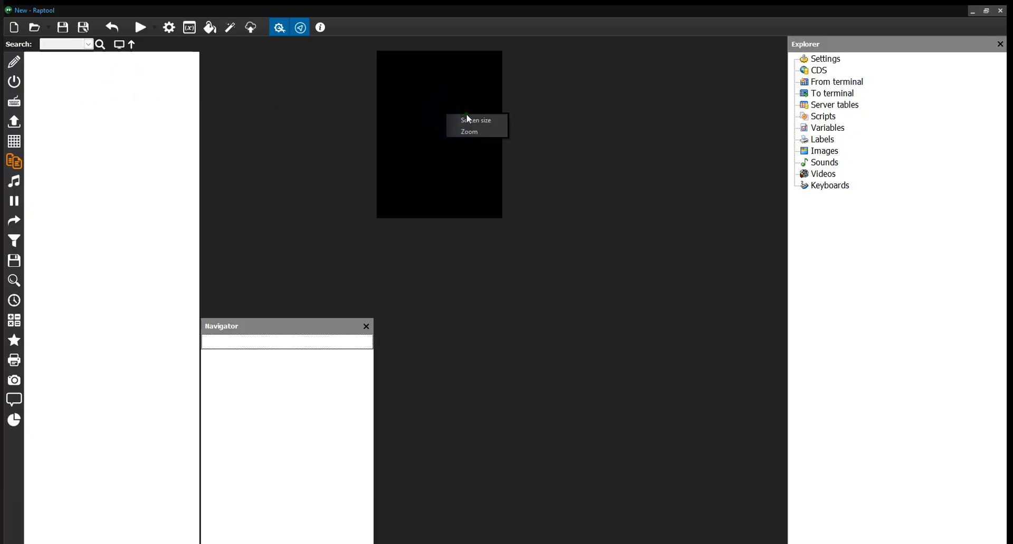
click(469, 119)
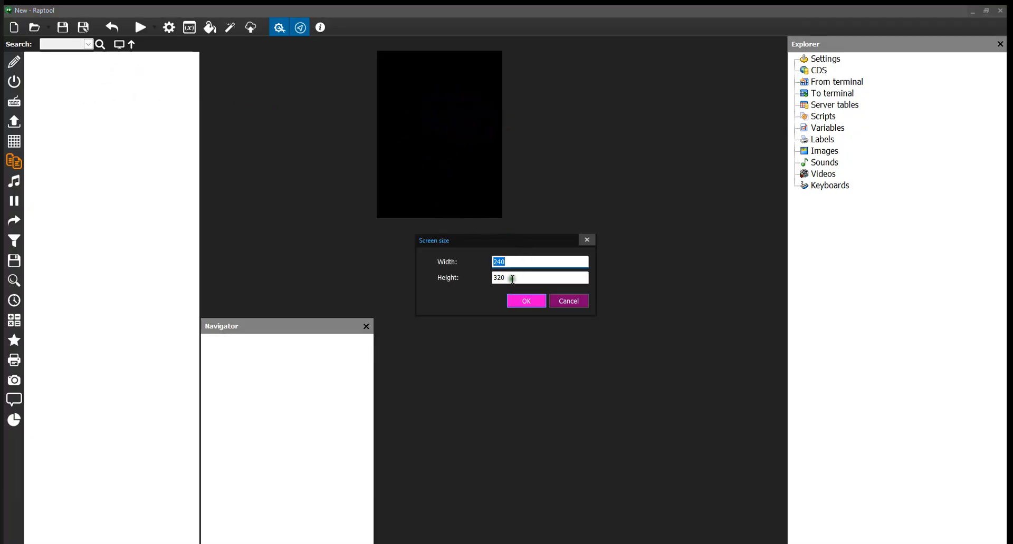
double_click(512, 280)
click(391, 262)
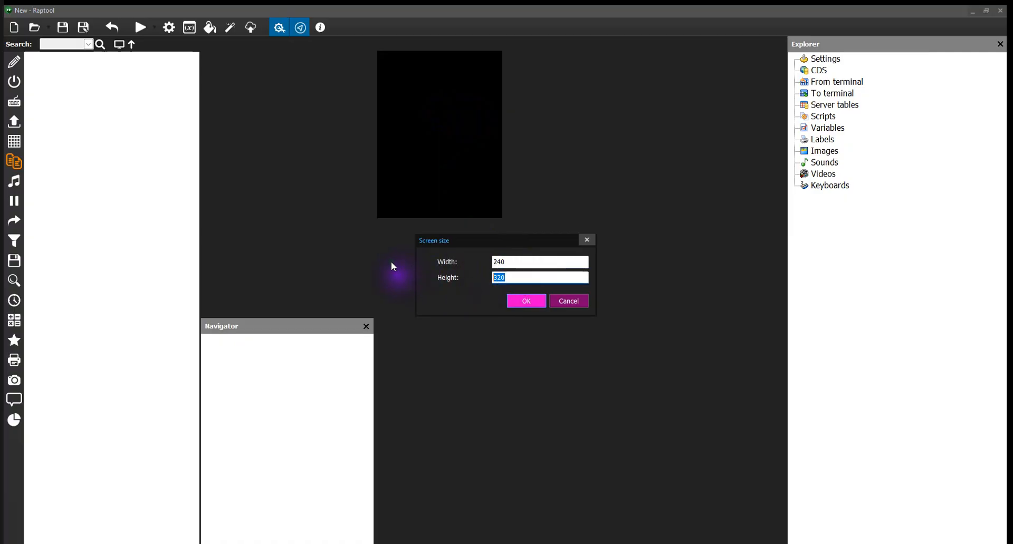
text(400)
click(520, 305)
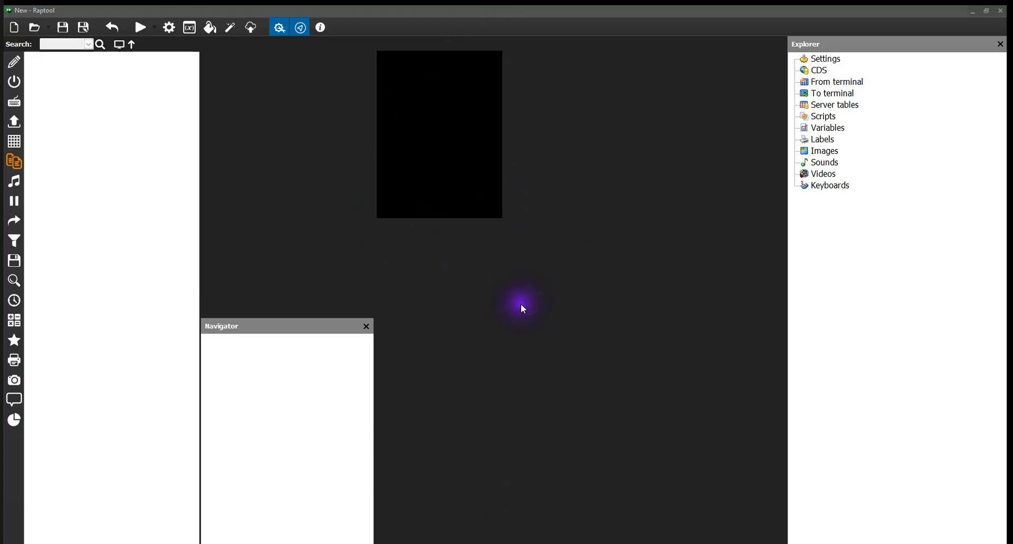
click(501, 318)
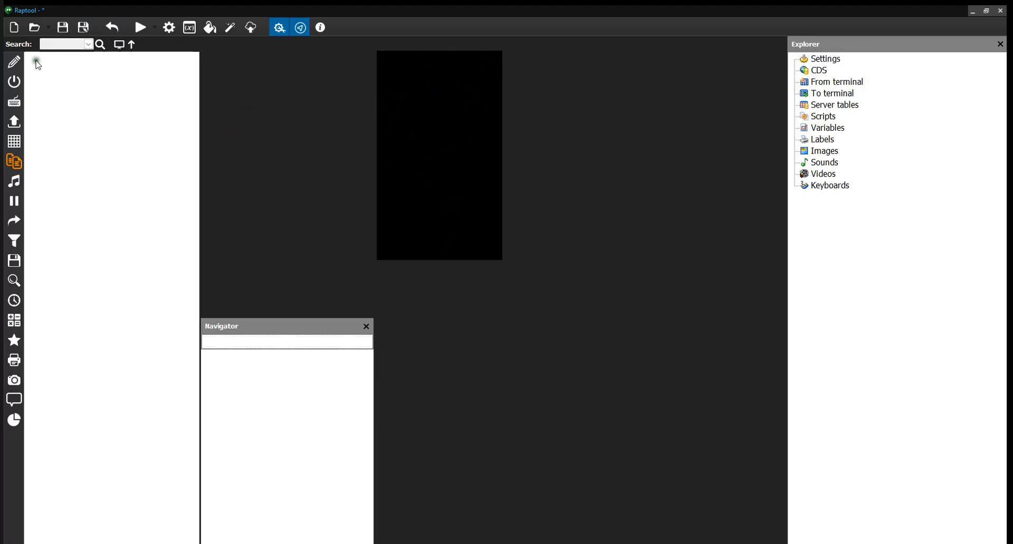
Add a text element to the screen and change its text to STOCK COUNT
click(19, 63)
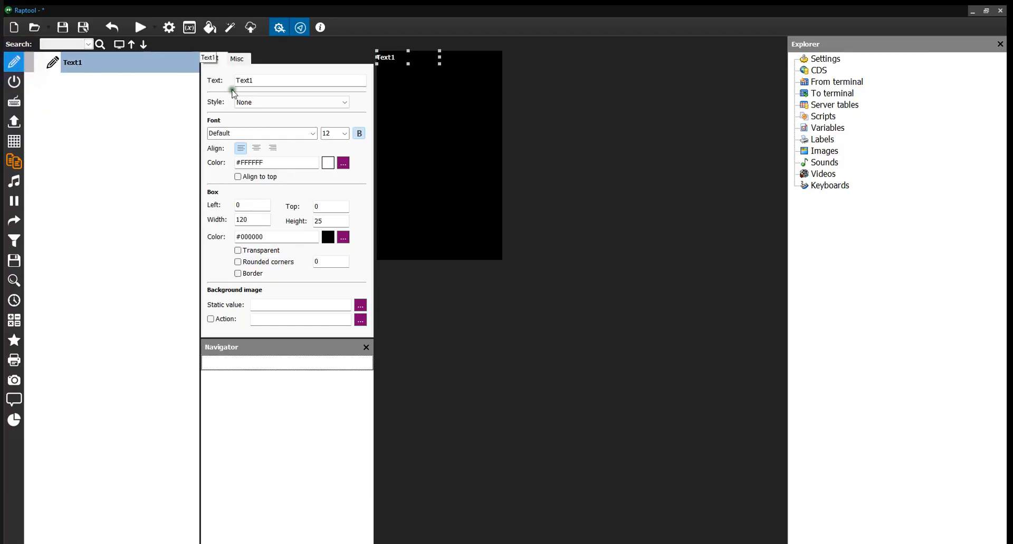
drag(416, 60, 441, 65)
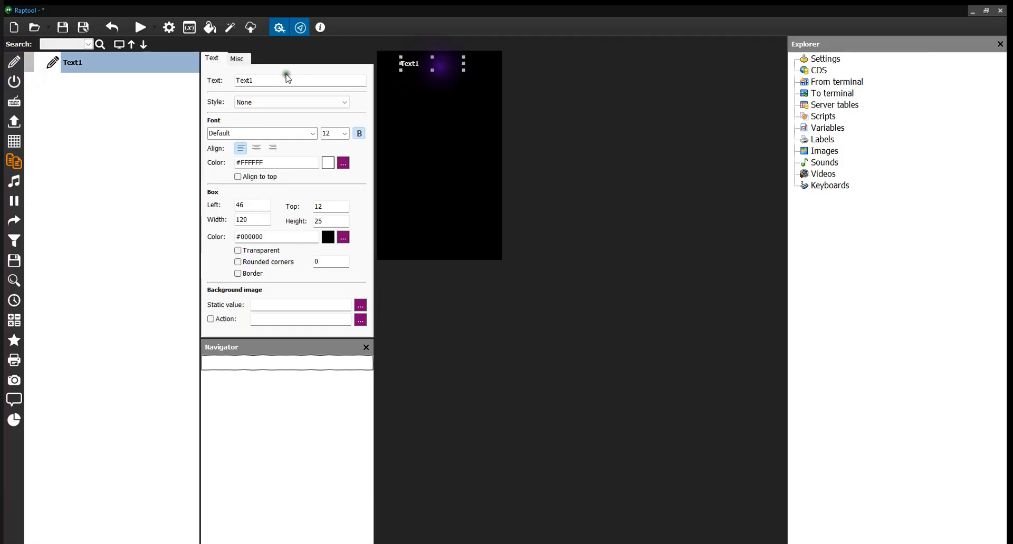
click(275, 82)
drag(274, 82, 181, 82)
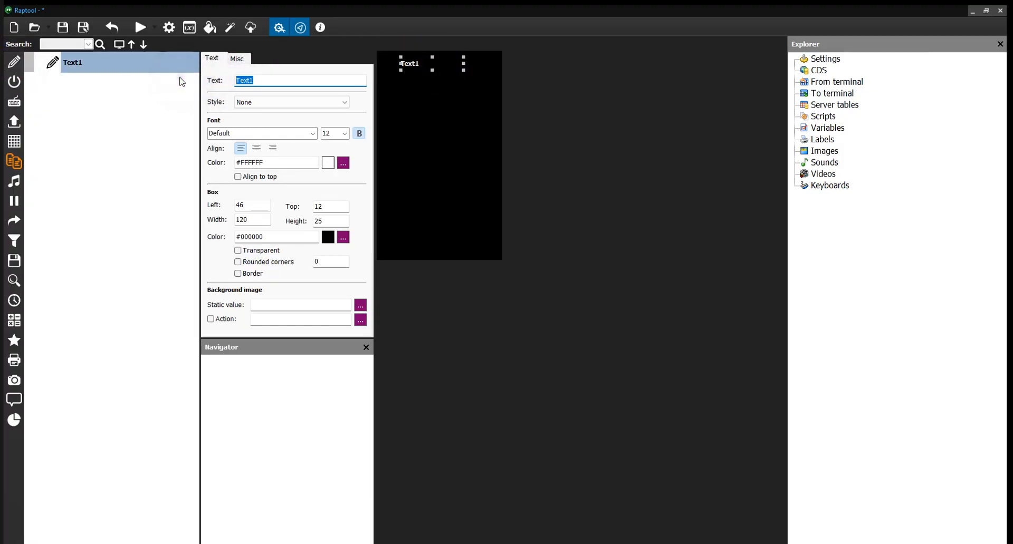
key(shift)
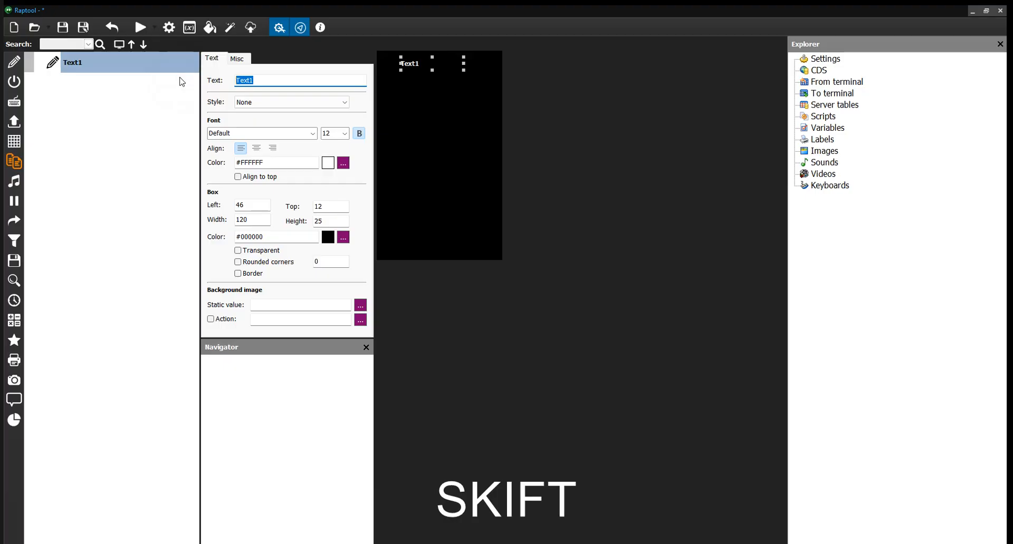
text(STOCK)
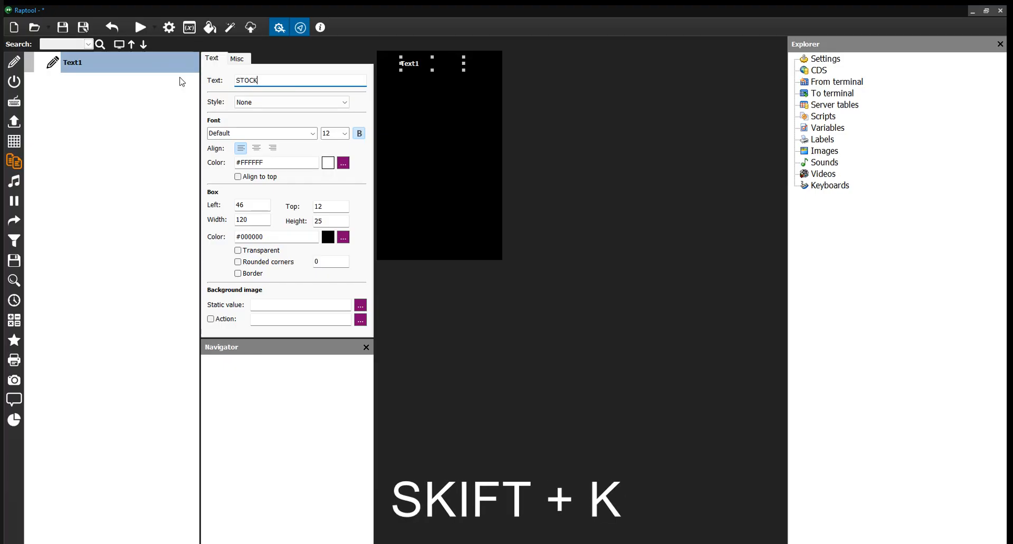
text( COUNT)
key(Return)
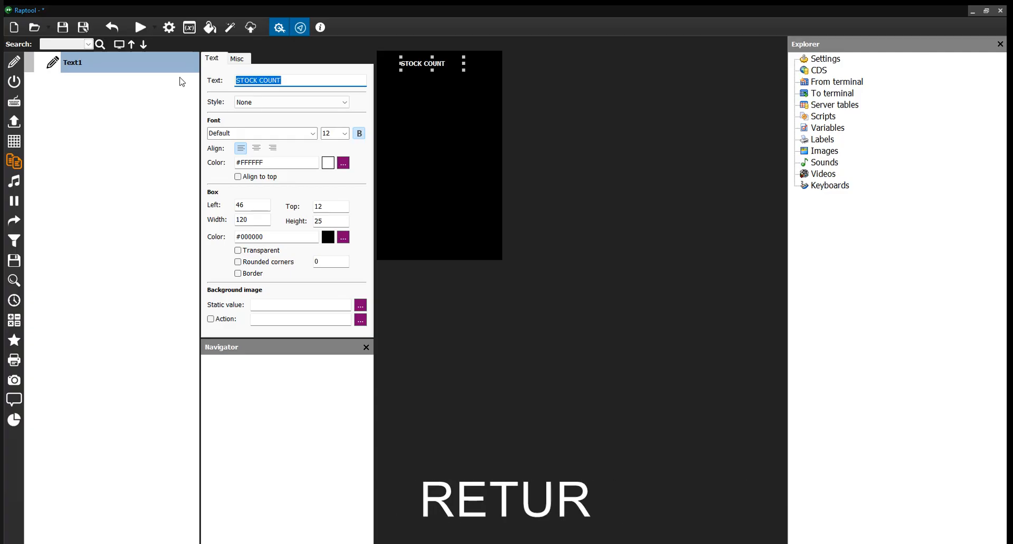
Move the STOCK COUNT text to the screen's upper-left corner and enlarge its box to about 239 by 56
drag(416, 63, 372, 46)
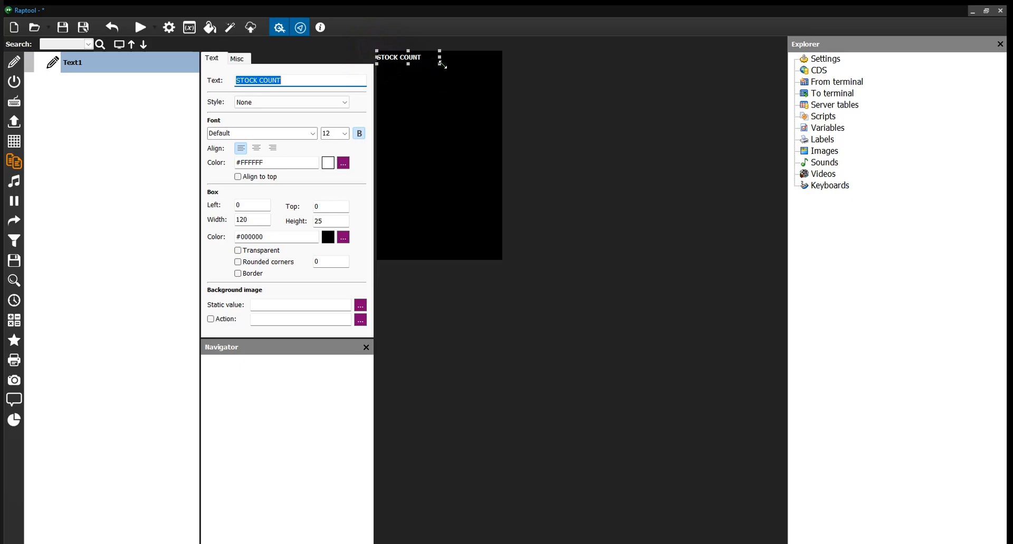
drag(442, 64, 504, 80)
click(343, 102)
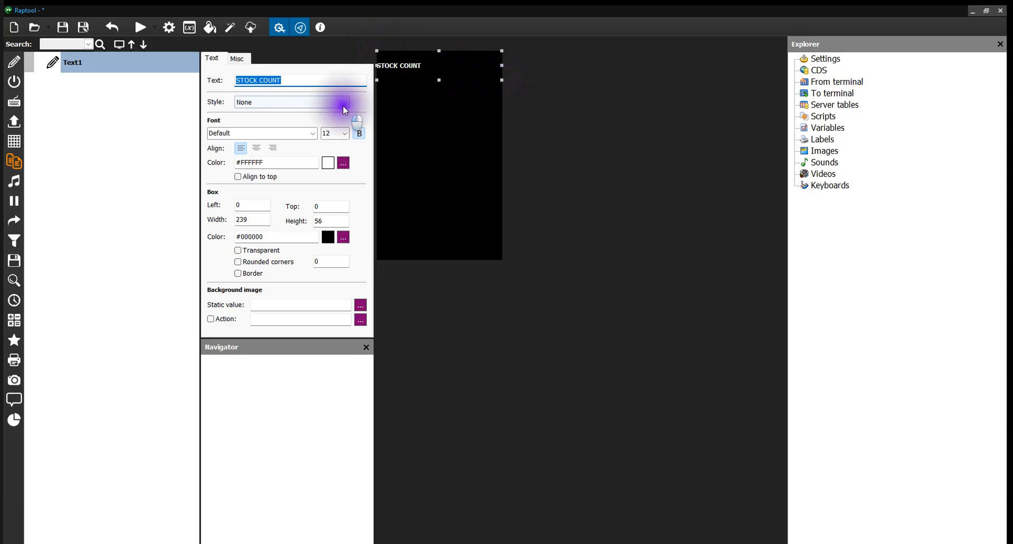
click(318, 131)
click(313, 136)
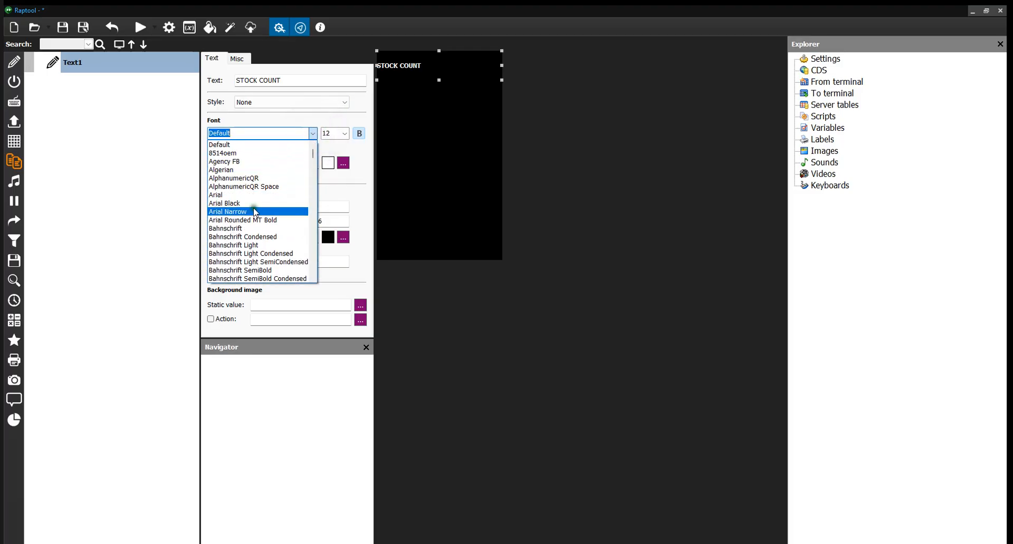
text(dr)
scroll(275, 238, down, 3)
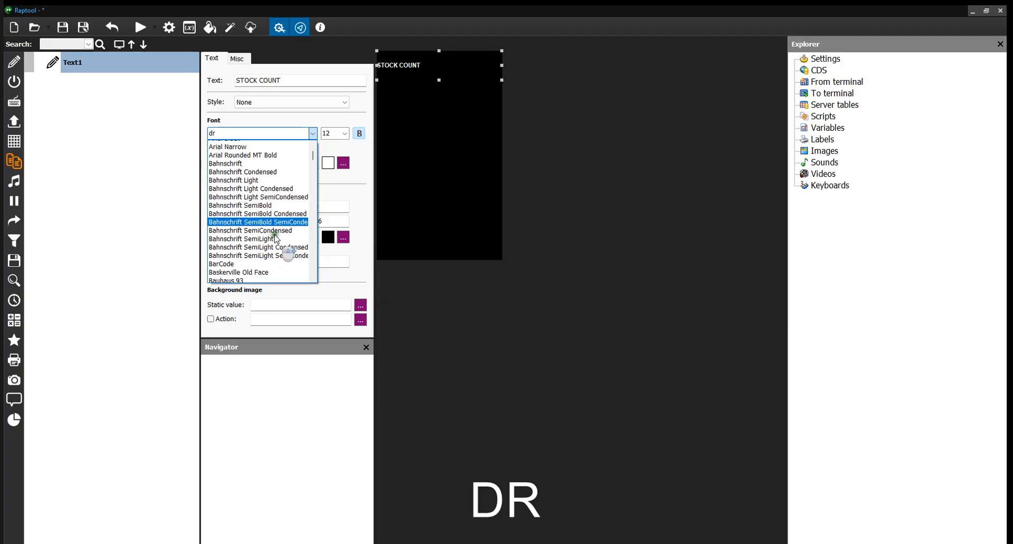
scroll(275, 238, down, 20)
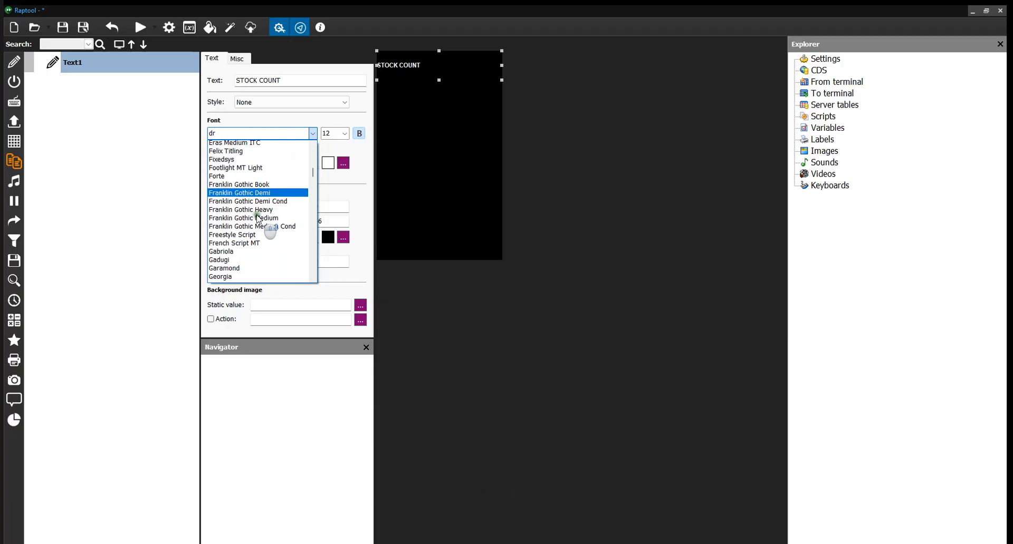
scroll(257, 218, down, 20)
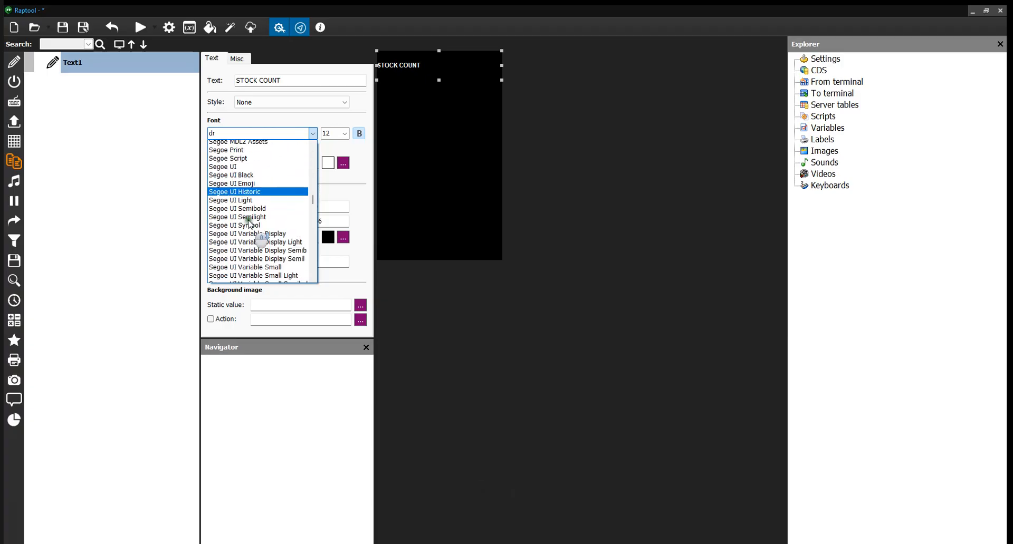
scroll(250, 225, up, 20)
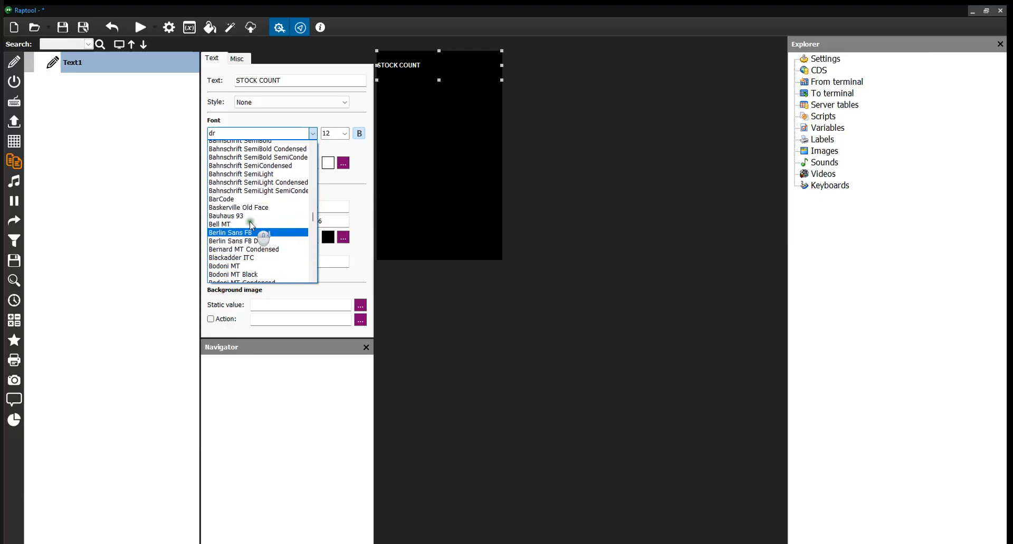
scroll(249, 224, down, 20)
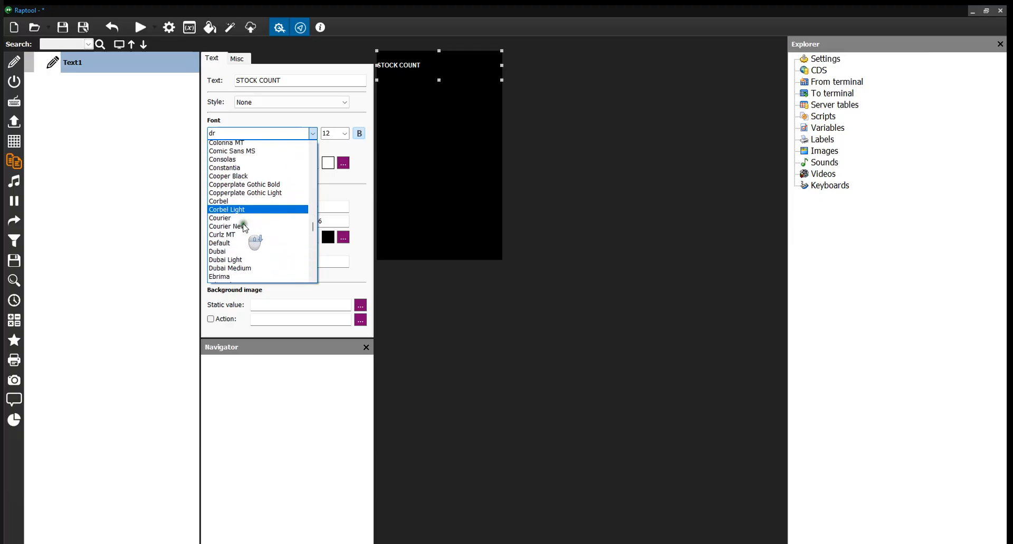
scroll(243, 227, down, 5)
Set the font of the STOCK COUNT text to Roboto Black
click(237, 127)
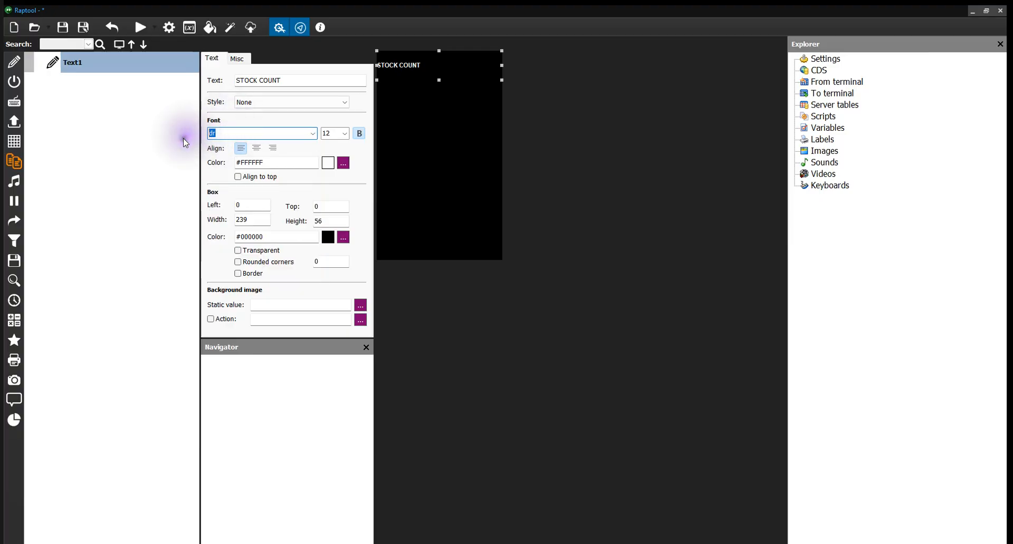
text(roboto)
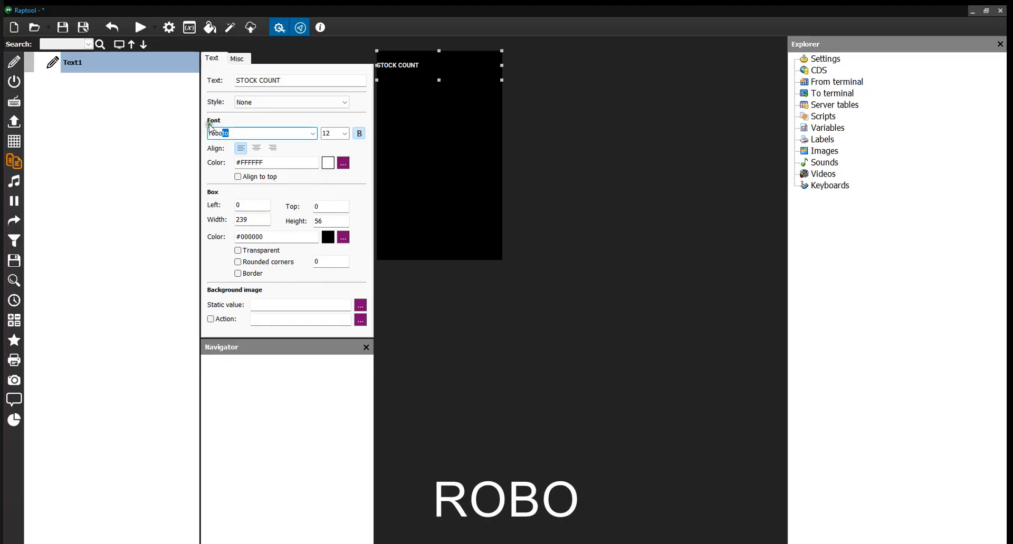
key(Return)
click(313, 134)
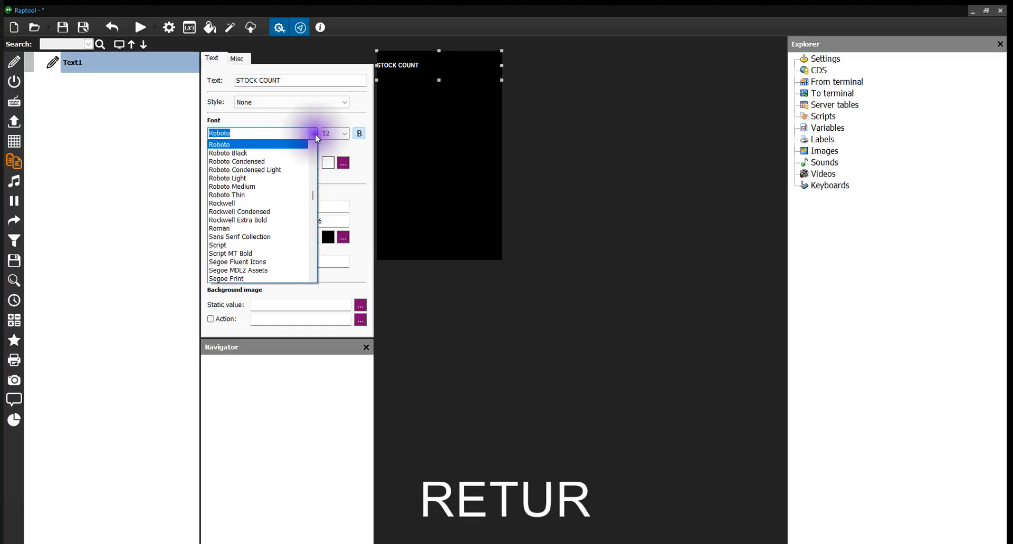
click(293, 154)
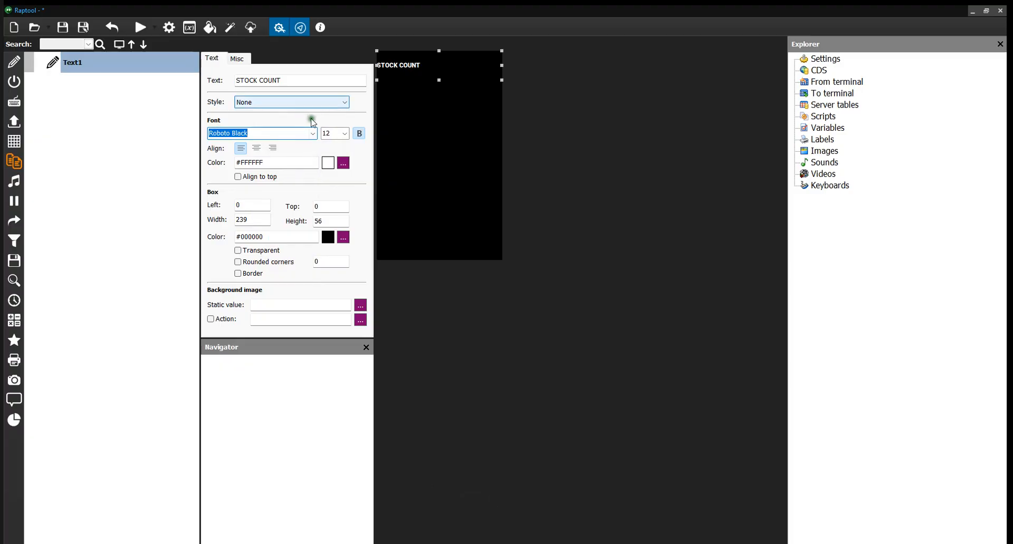
Set the STOCK COUNT text to font size 22 and center its alignment
click(344, 133)
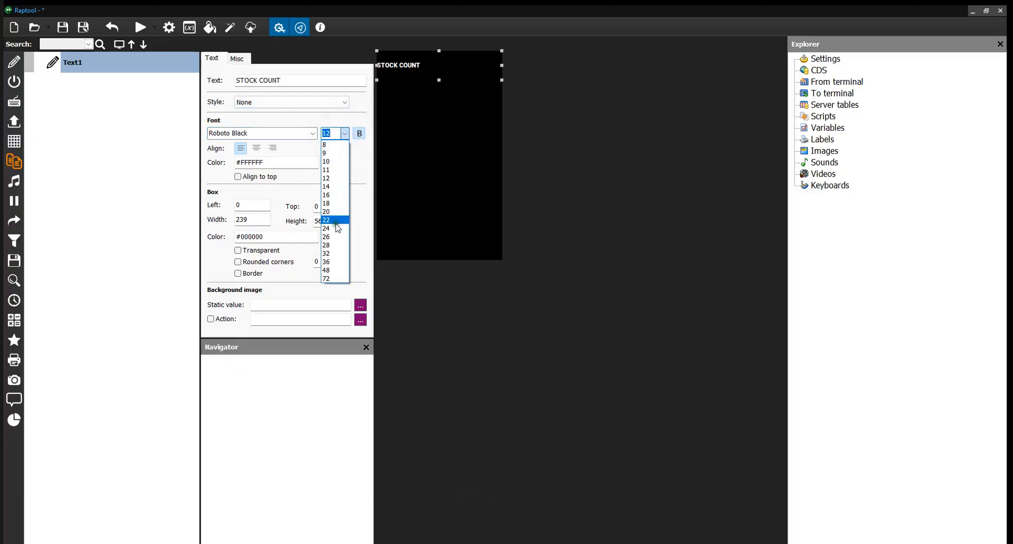
click(335, 221)
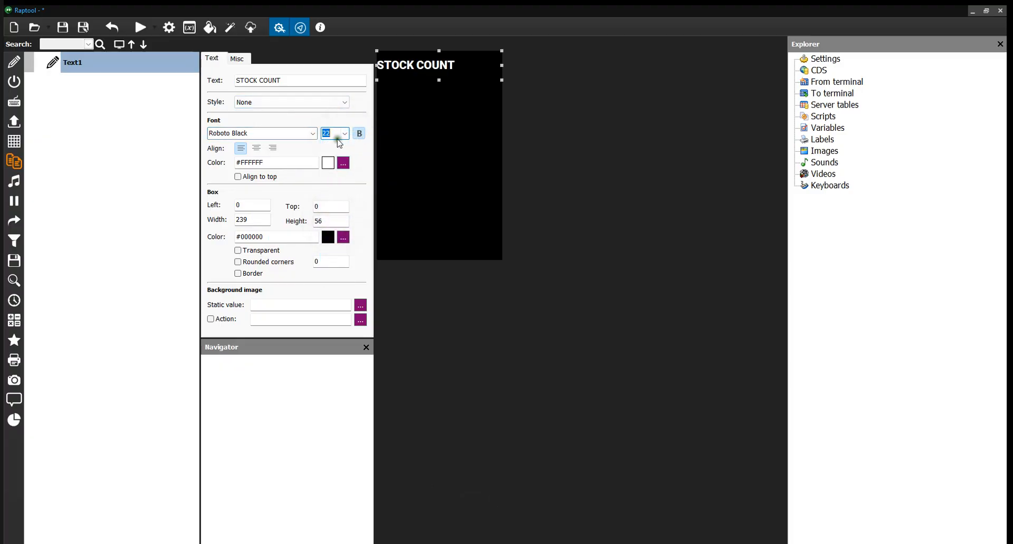
click(257, 149)
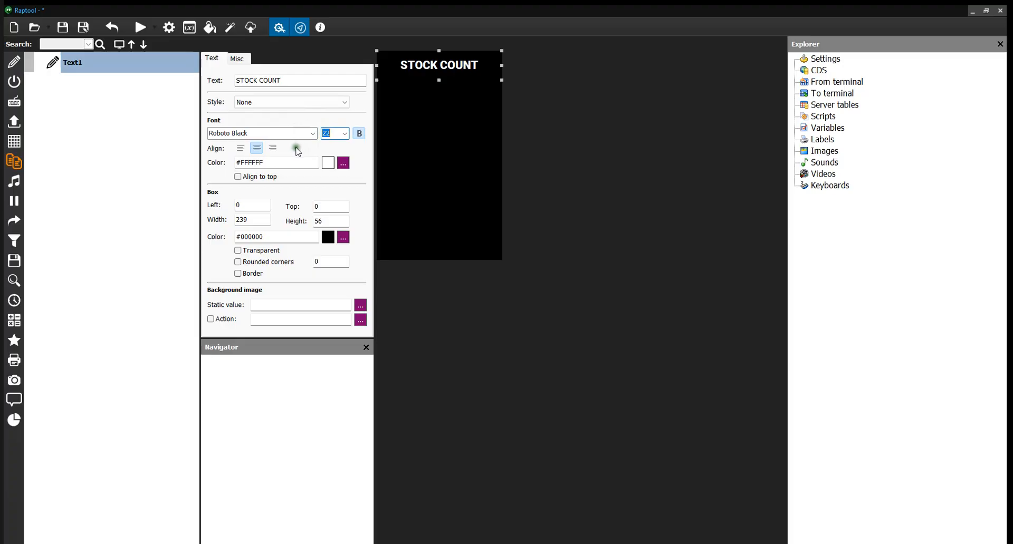
Set the box color of the STOCK COUNT heading to dark blue #000080
click(343, 237)
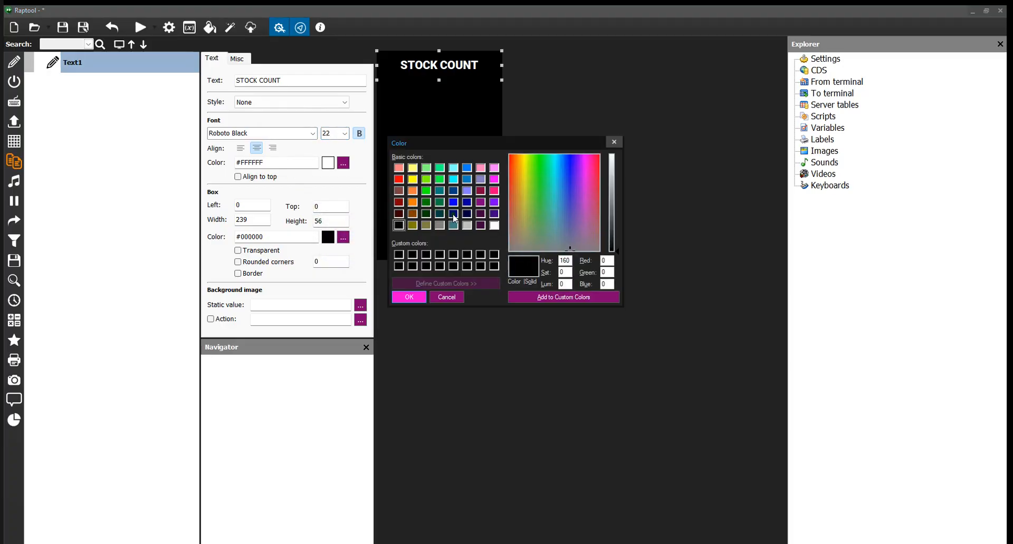
click(453, 213)
click(402, 298)
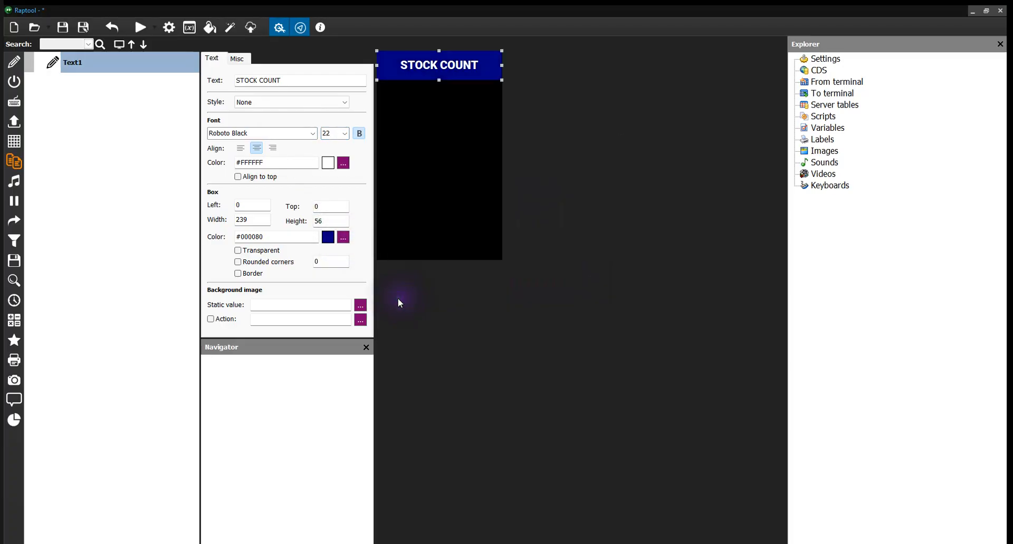
Set the box color of the STOCK COUNT heading to the light violet-blue #8080C0
click(343, 236)
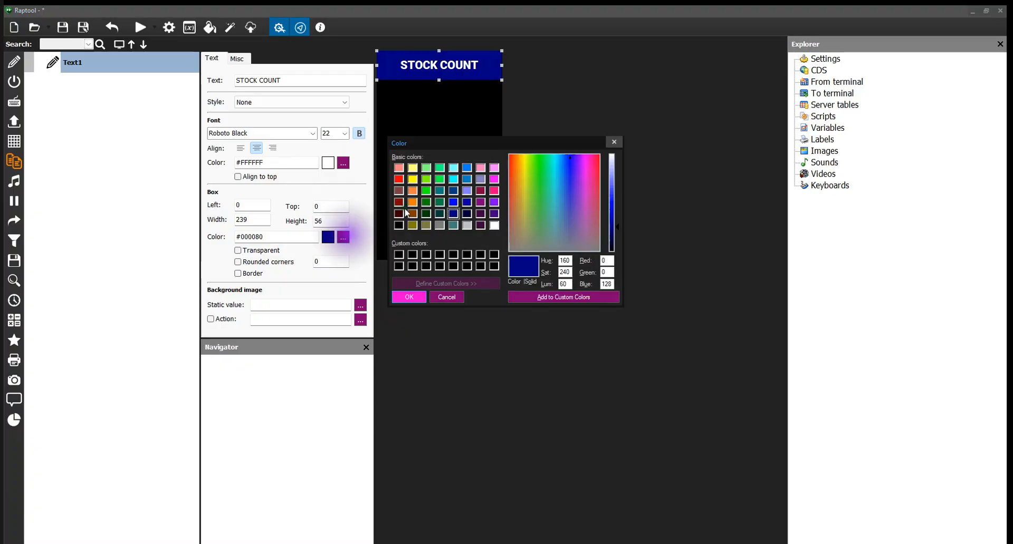
click(480, 179)
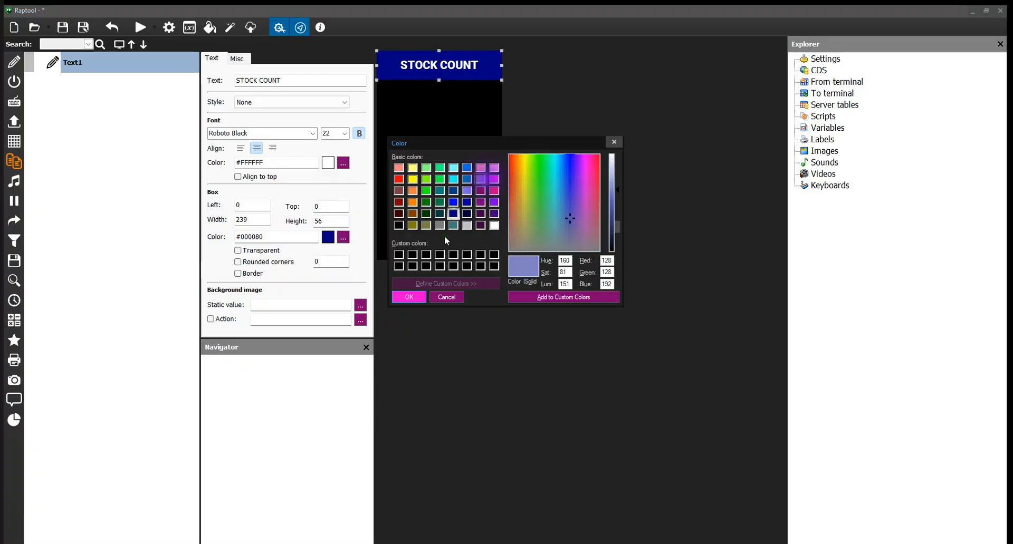
click(402, 297)
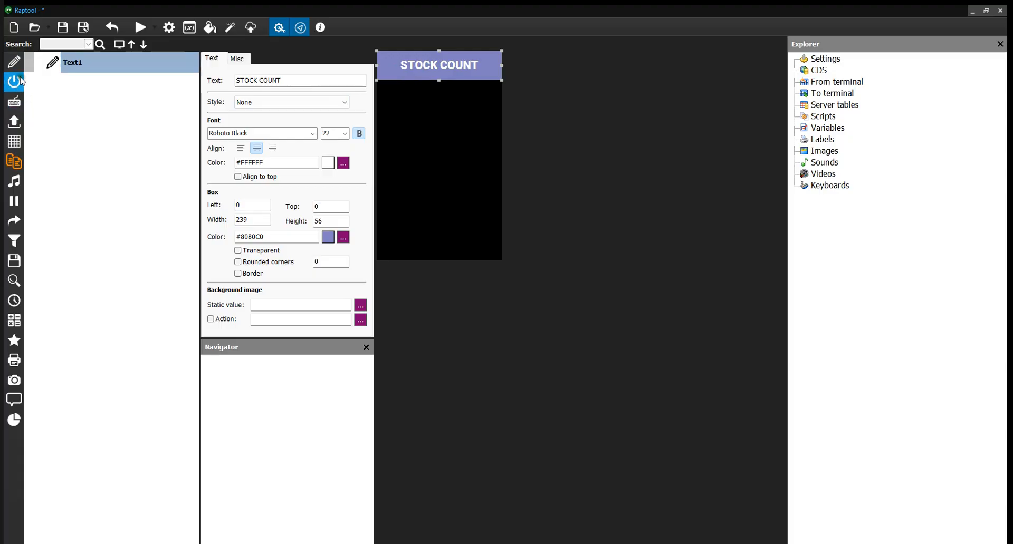
Add a text element below the heading at about left 17, top 79, and change its text to Scan Barcode
click(14, 61)
drag(426, 64, 435, 93)
double_click(282, 77)
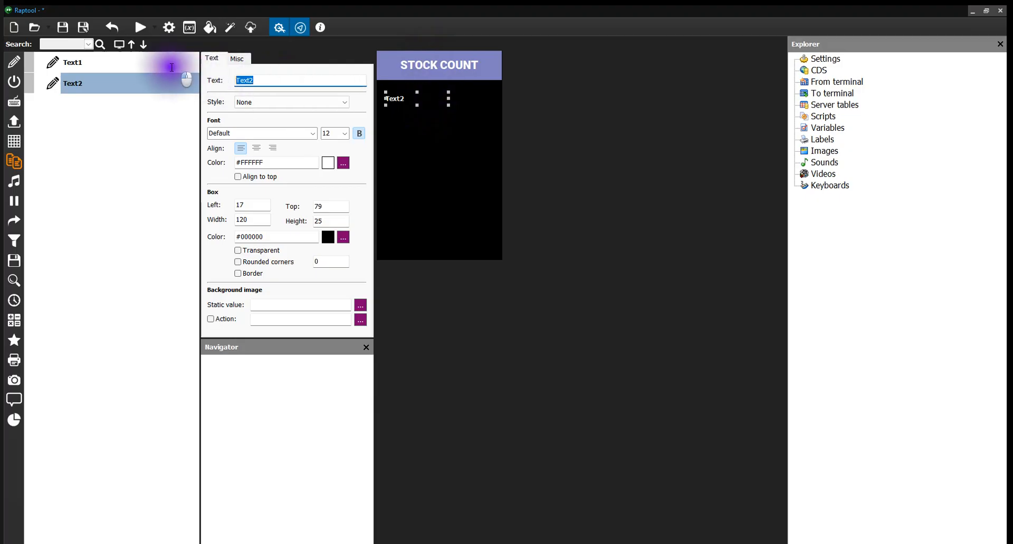
text(Scan Barcode)
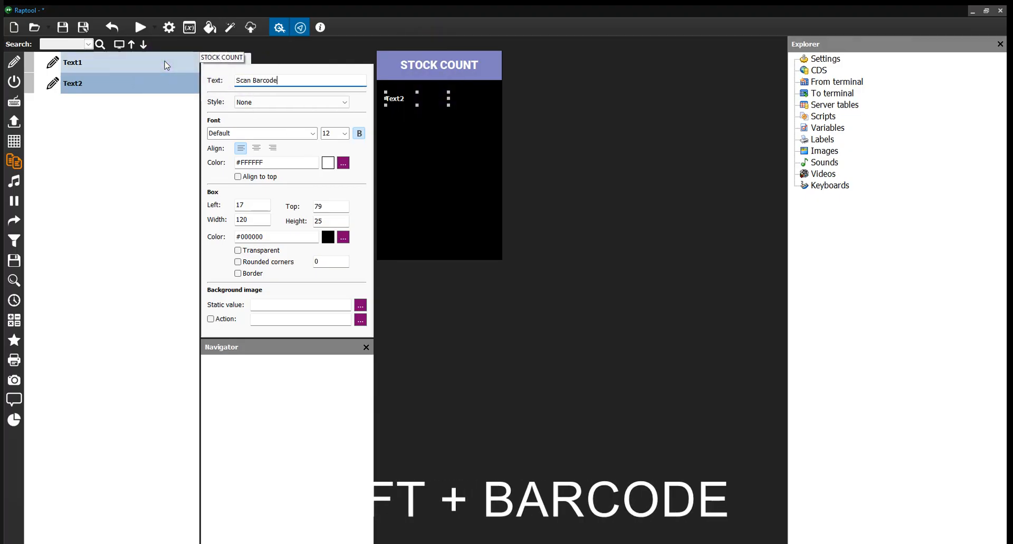
key(Return)
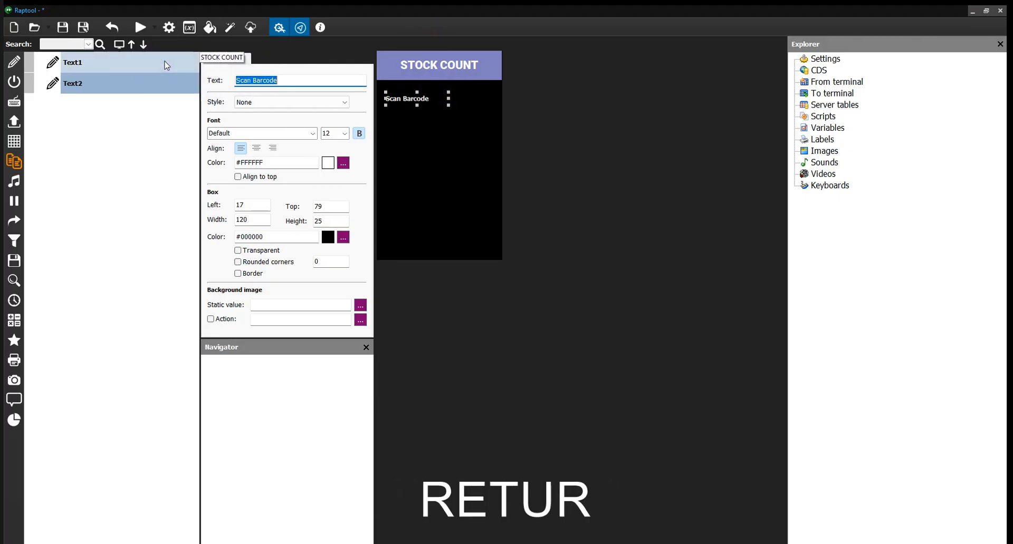
Add an input field directly below the Scan Barcode label and enlarge it to about 193 by 47
click(14, 102)
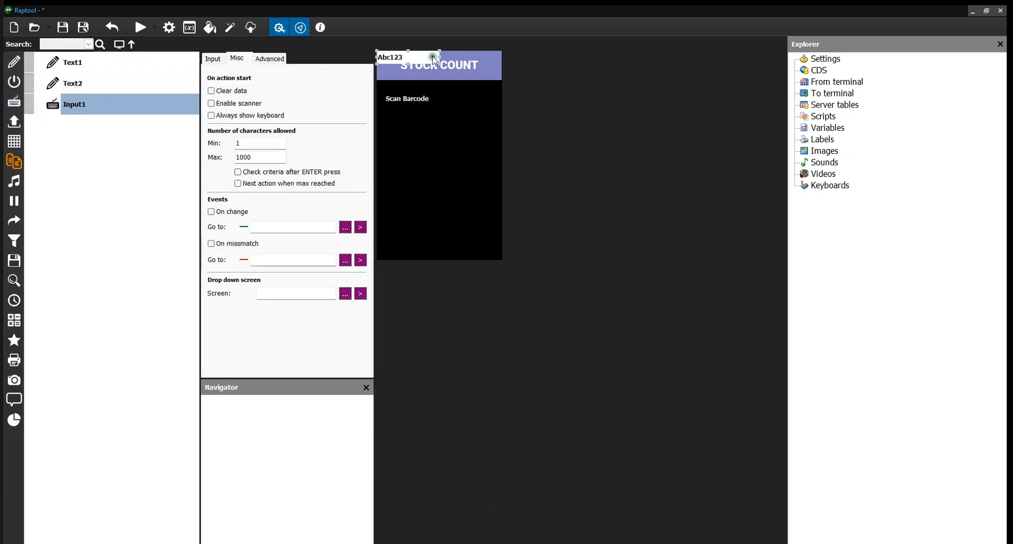
drag(432, 58, 441, 113)
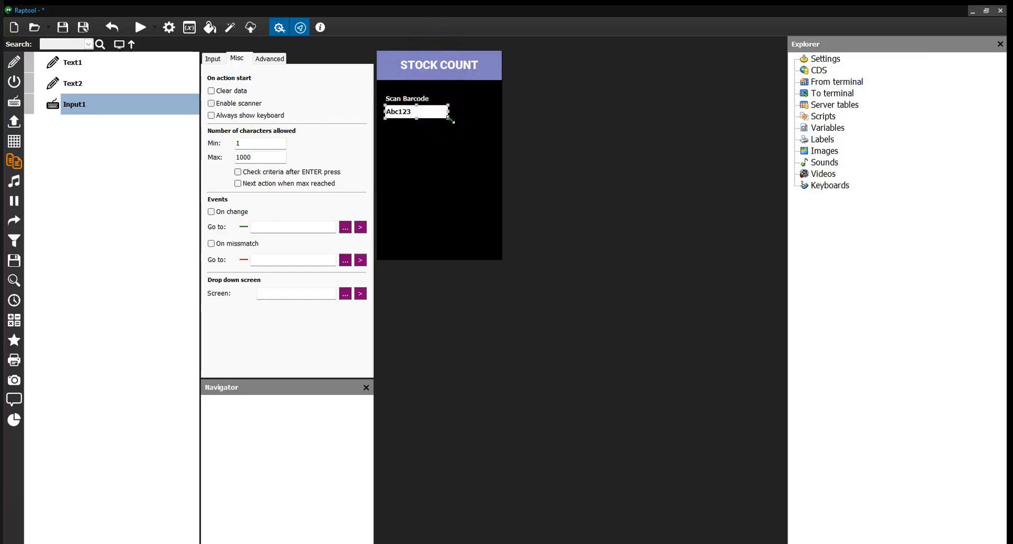
drag(449, 119, 496, 132)
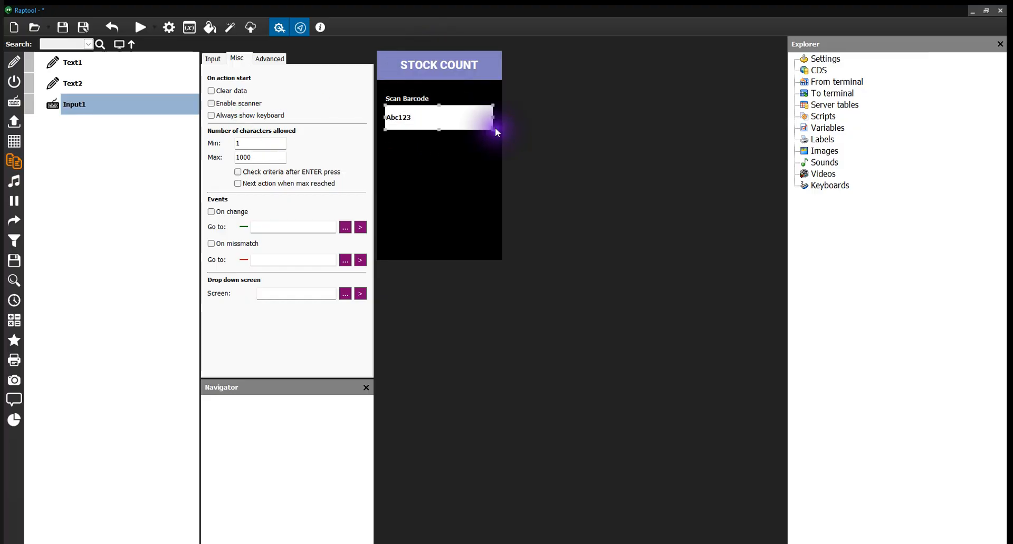
mouse_move(496, 116)
mouse_down()
mouse_move(506, 122)
mouse_move(486, 117)
mouse_up()
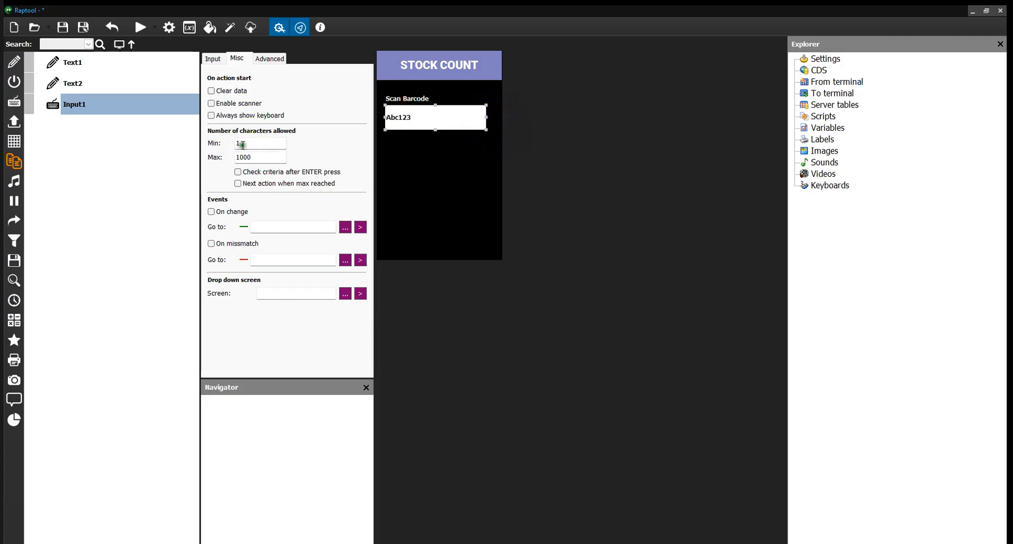
Give the barcode input field rounded corners and set its font size to 16
click(212, 59)
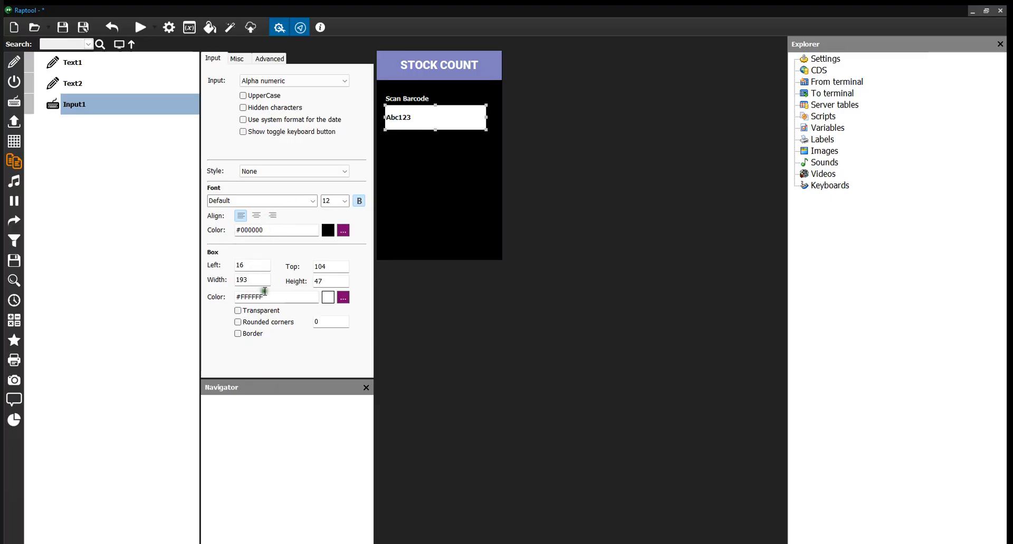
click(240, 326)
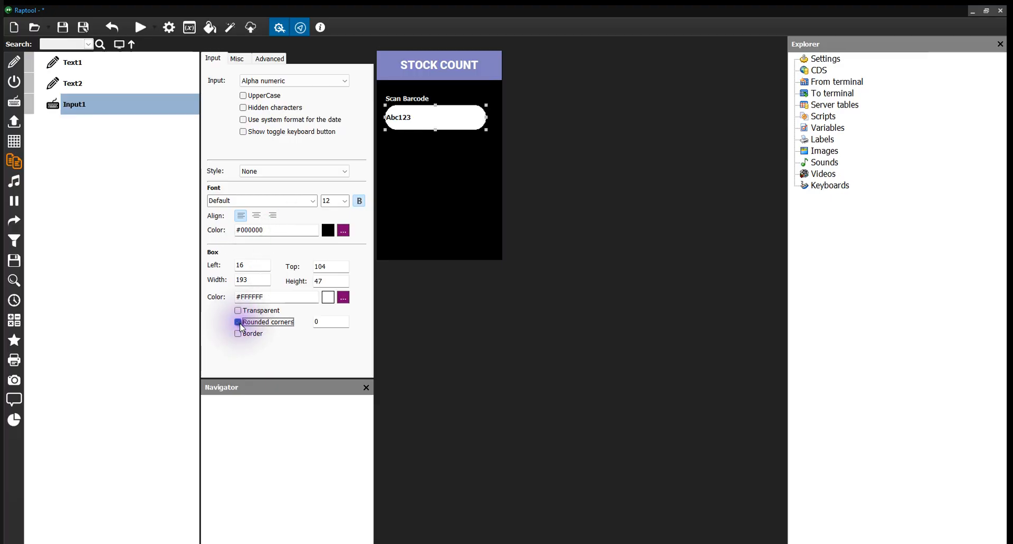
click(344, 201)
click(332, 262)
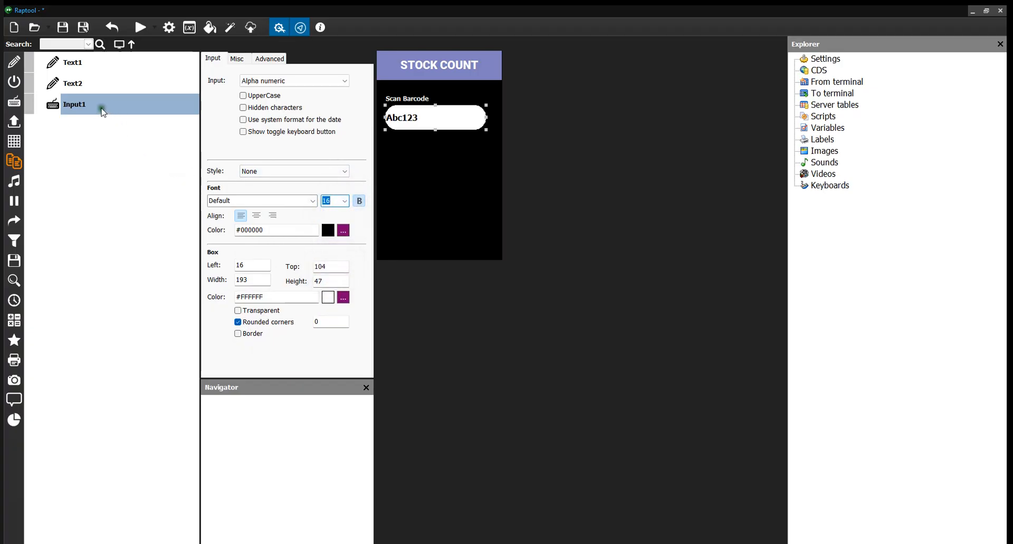
Add a text element below the barcode field at about left 20, top 157, and change its text to Enter QTY
click(16, 62)
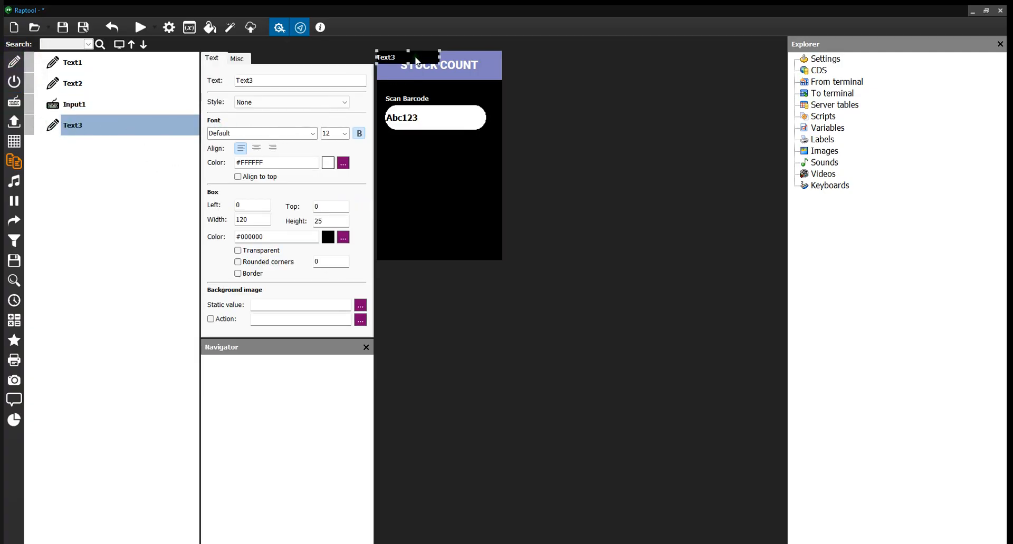
click(416, 60)
drag(424, 137, 424, 138)
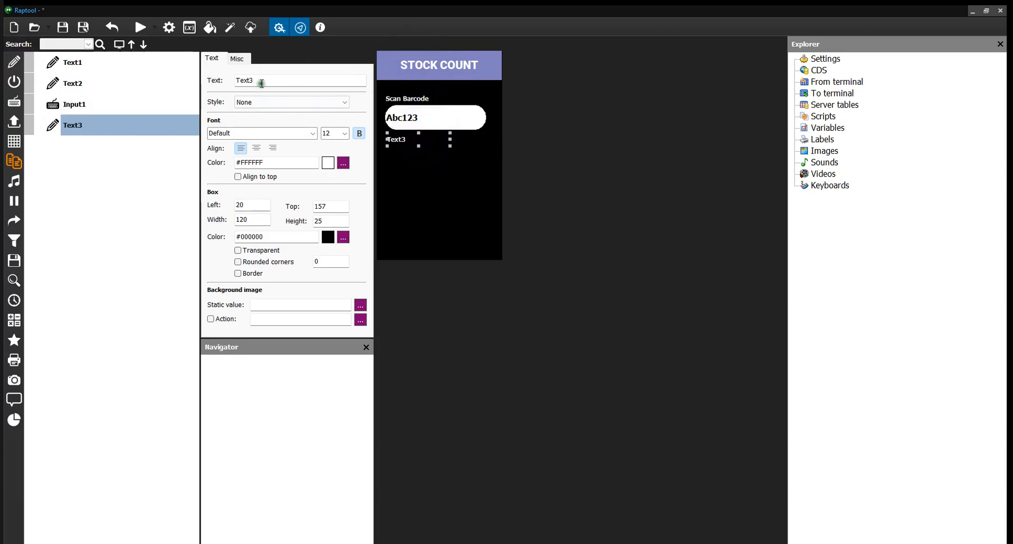
drag(259, 83, 194, 80)
text(Enter QTY)
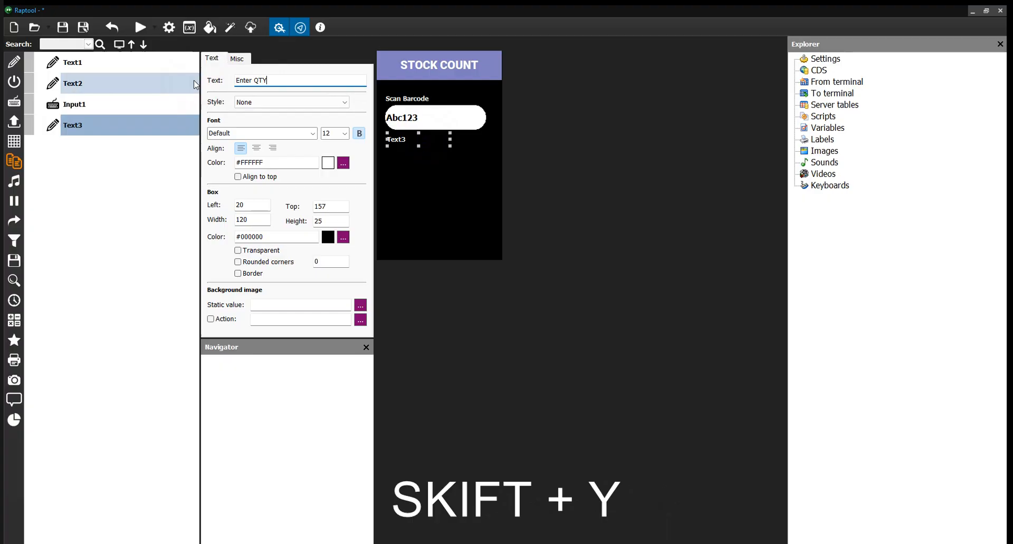
key(Return)
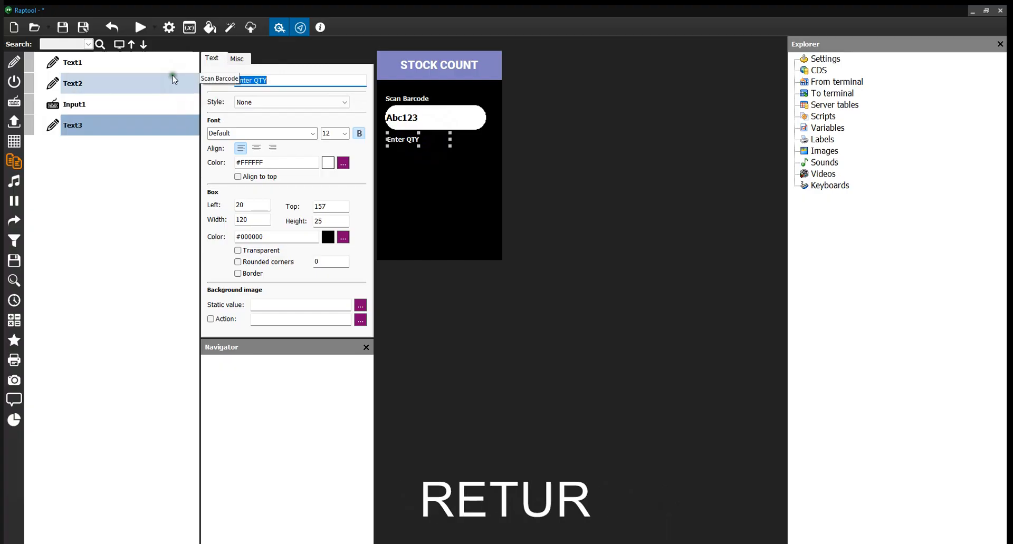
Duplicate the barcode input after the Enter QTY text and place the copy below that label at about top 182
click(66, 104)
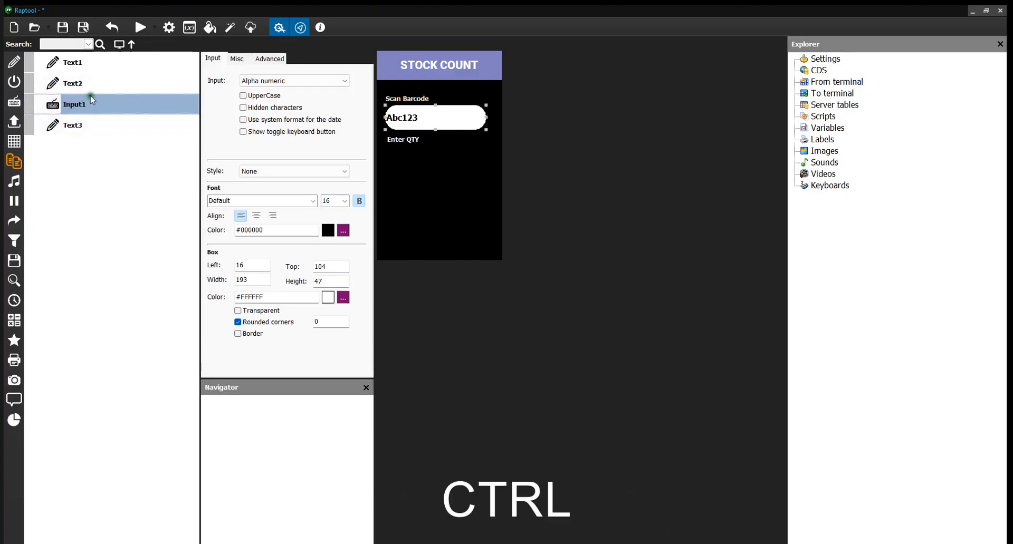
key(ctrl+c)
click(84, 126)
key(ctrl+v)
click(120, 152)
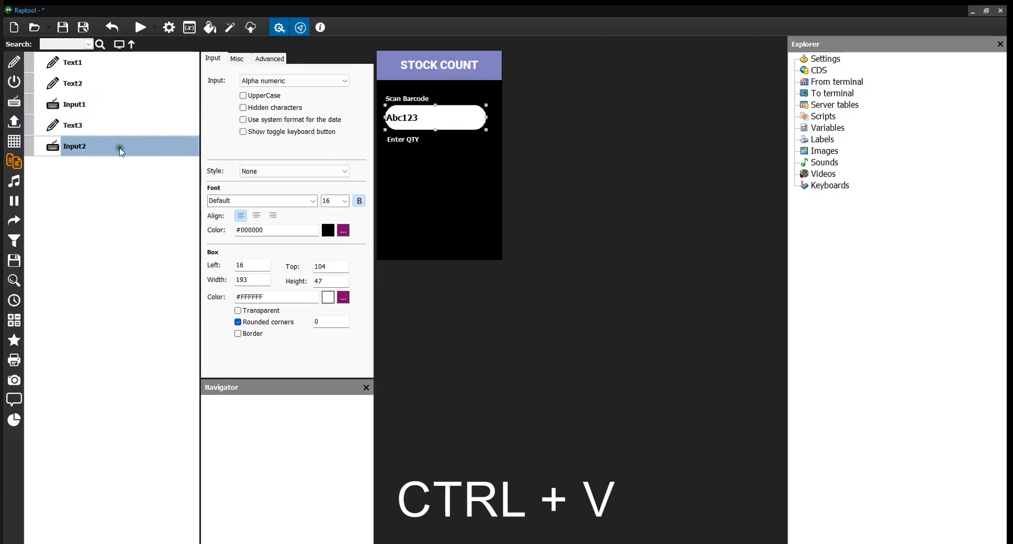
drag(436, 116, 436, 157)
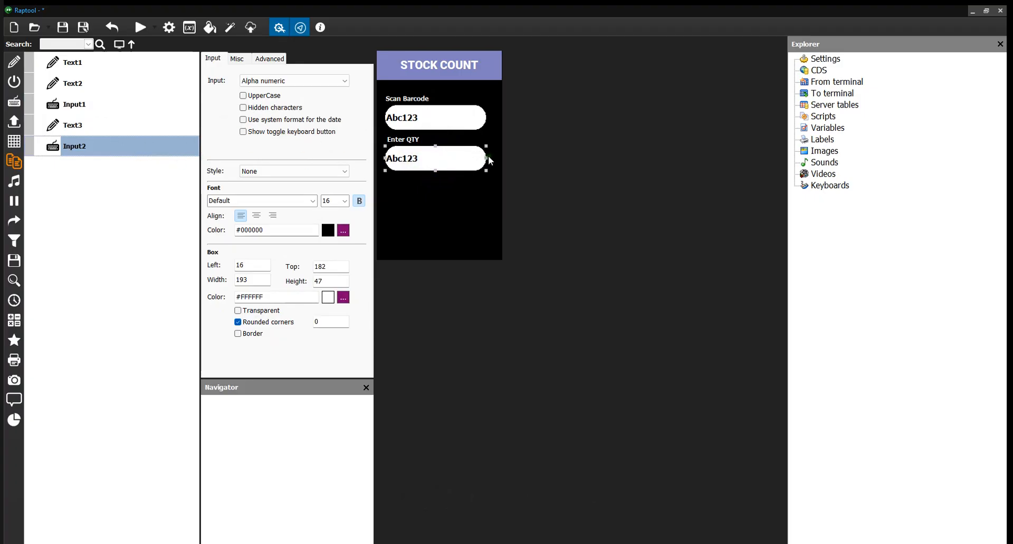
Narrow the quantity input field to a width of about 112 and set its input type to Numeric
drag(492, 158, 431, 164)
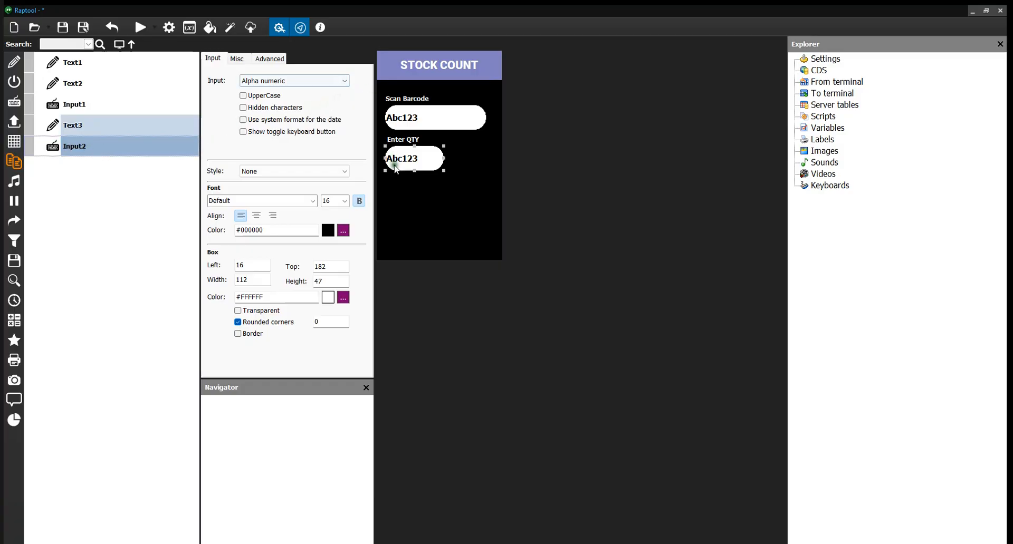
click(346, 80)
click(312, 109)
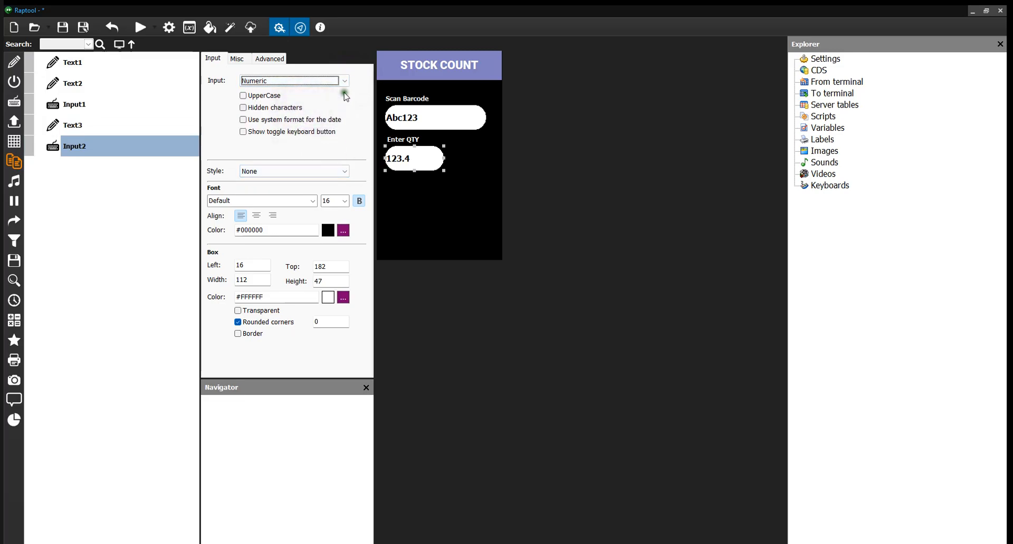
Enable the scanner on action start for the Scan Barcode input field, Input1
click(78, 107)
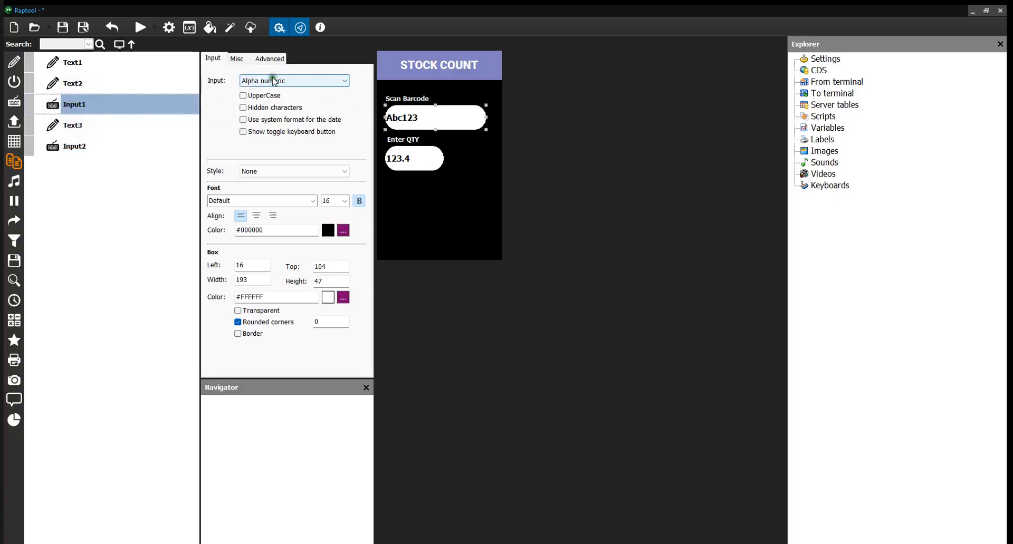
click(238, 60)
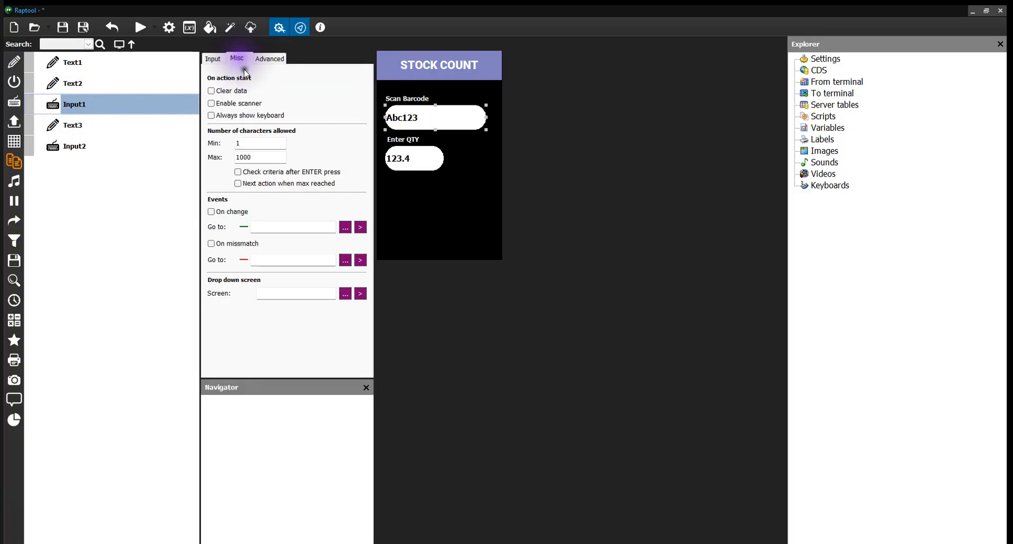
click(227, 104)
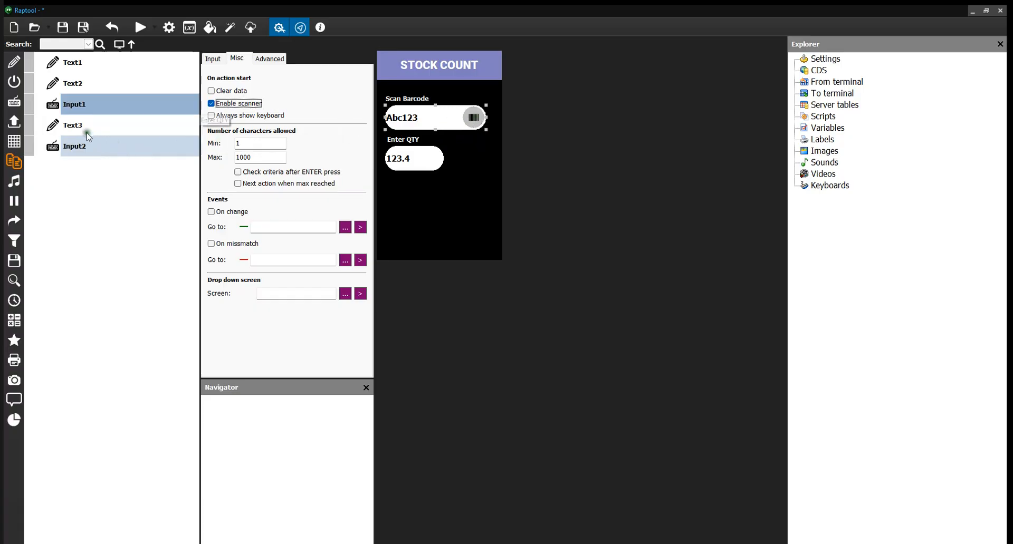
Move the Enter QTY text action above Input1 in the action list so all texts precede the inputs
click(64, 126)
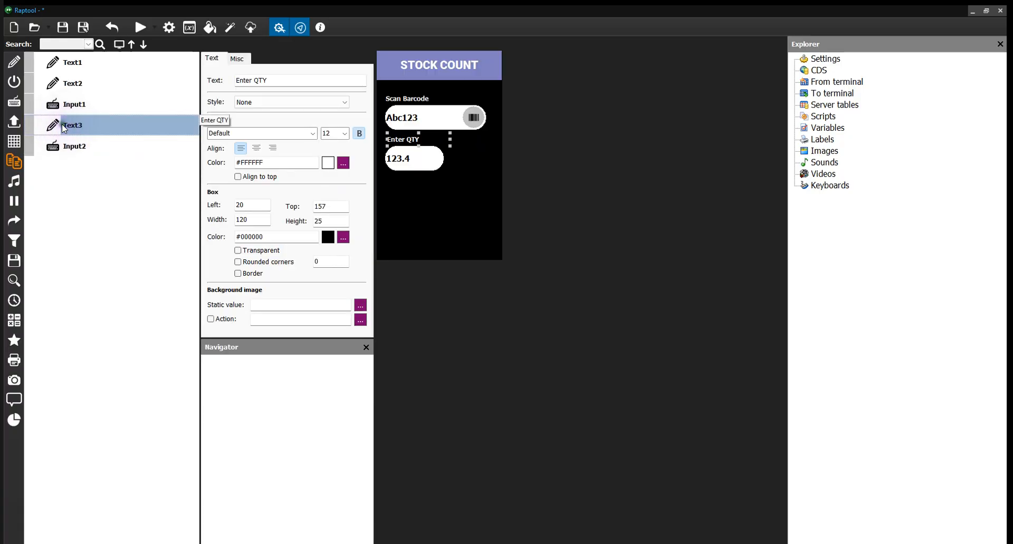
drag(64, 126, 66, 103)
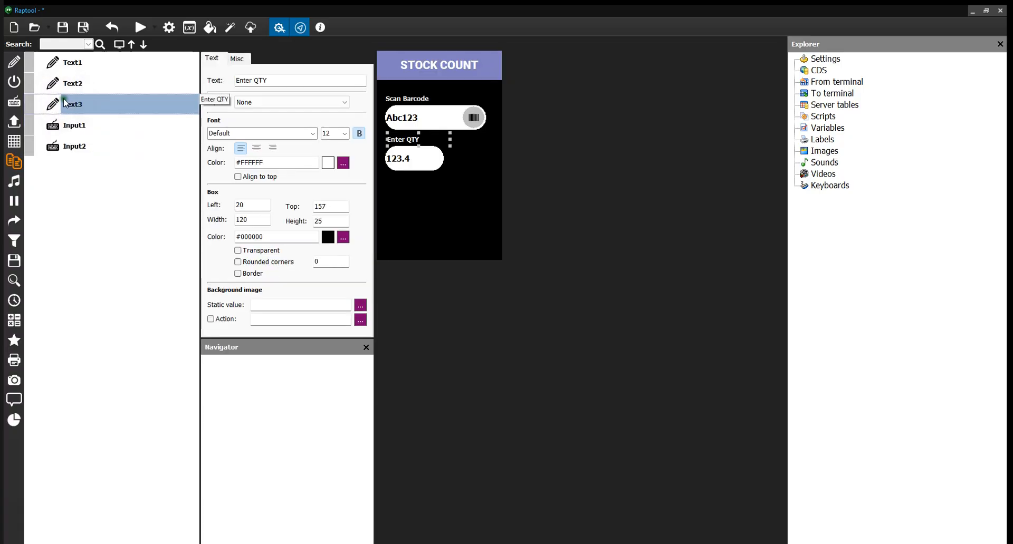
click(77, 146)
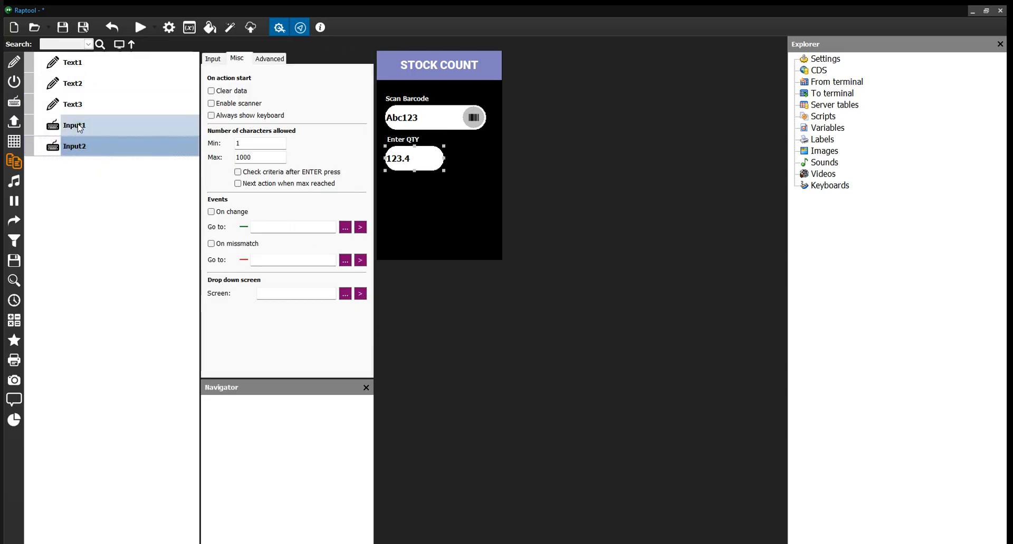
click(78, 126)
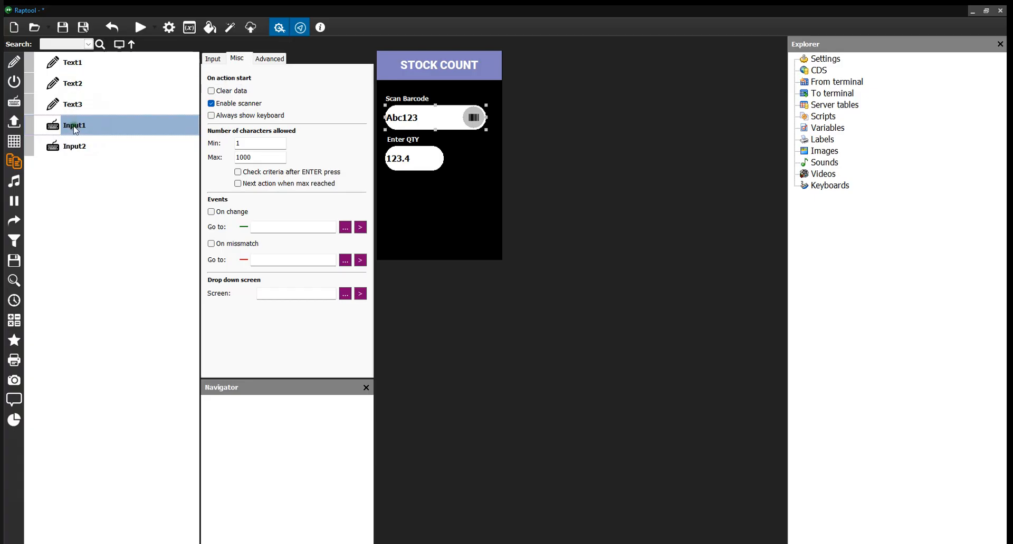
Add a GoTo action after Input2 and set its destination to Input1
click(83, 153)
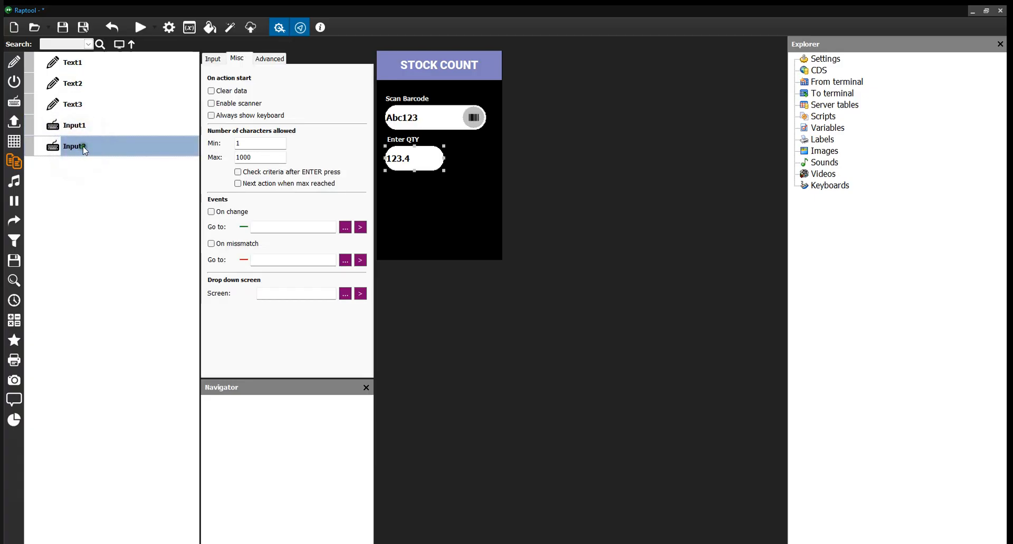
click(14, 221)
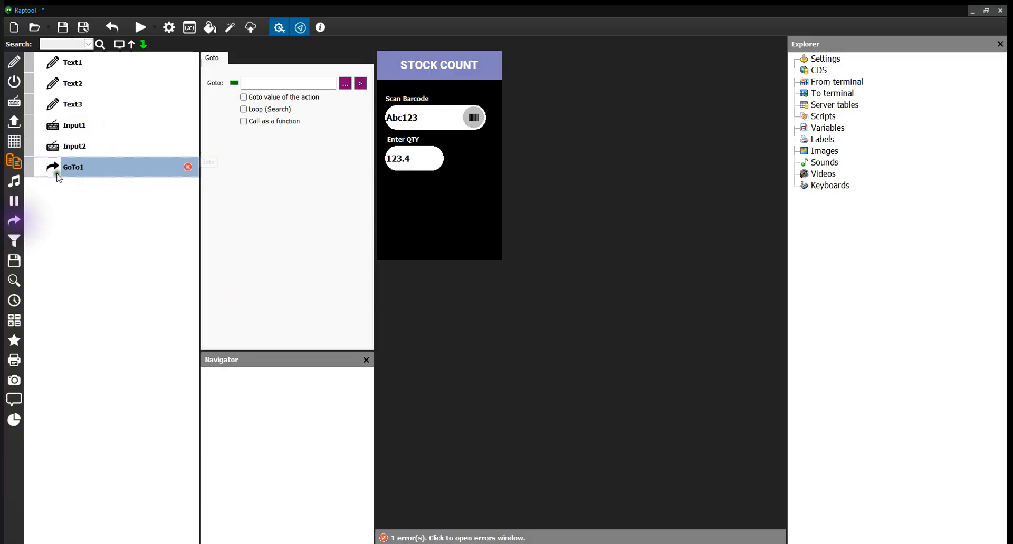
click(350, 86)
double_click(280, 181)
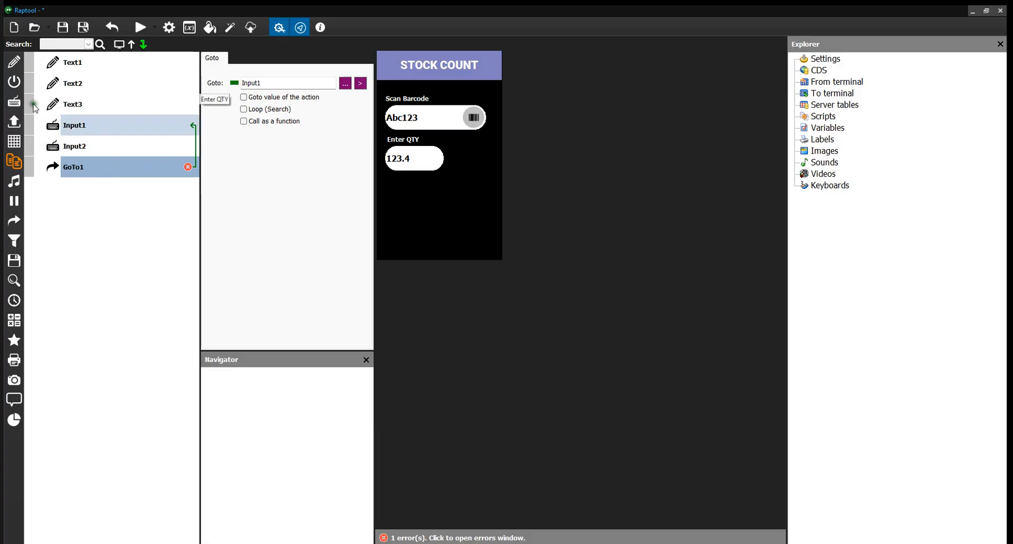
Add a button in the lower part of the app screen at left 15, top 348, with its GoTo destination set to Input1
click(14, 82)
drag(414, 60, 402, 219)
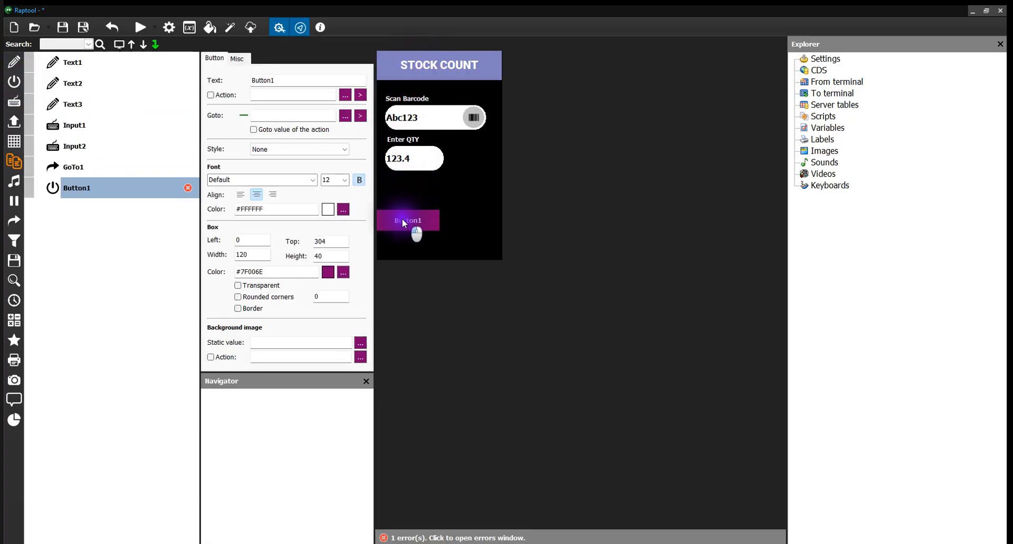
drag(429, 249, 424, 242)
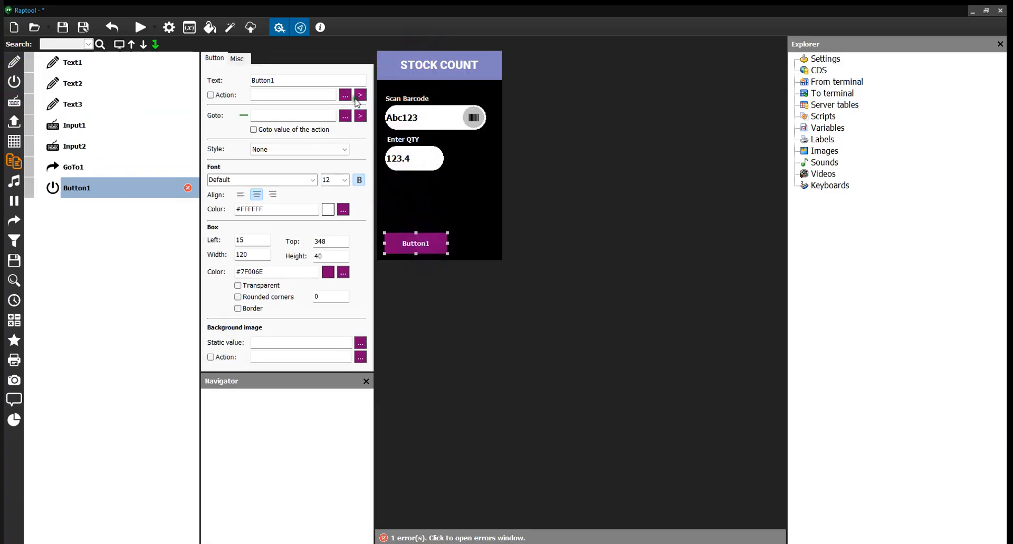
click(345, 116)
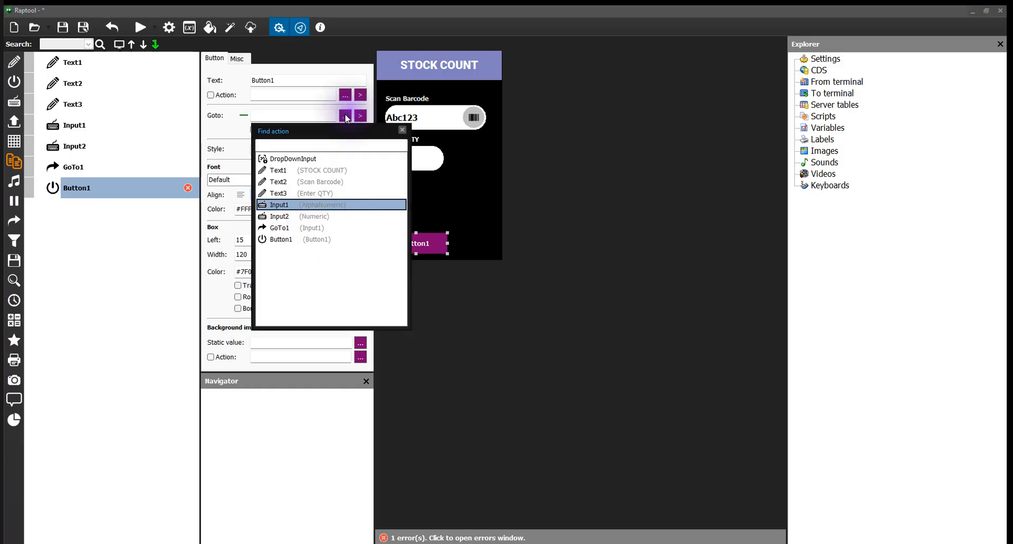
double_click(280, 206)
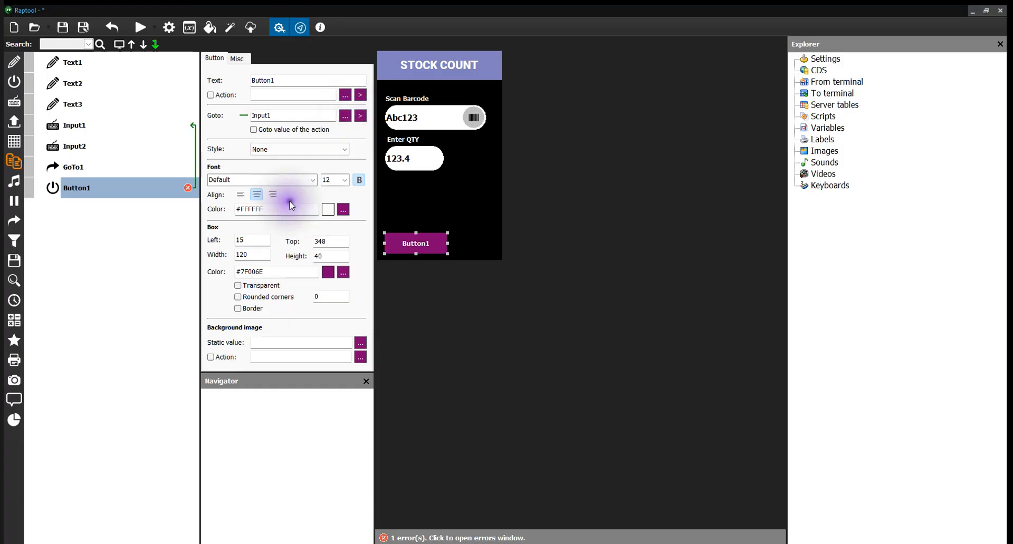
Give the button rounded corners and set its box color to the light blue-purple #8080FF
click(266, 298)
click(343, 272)
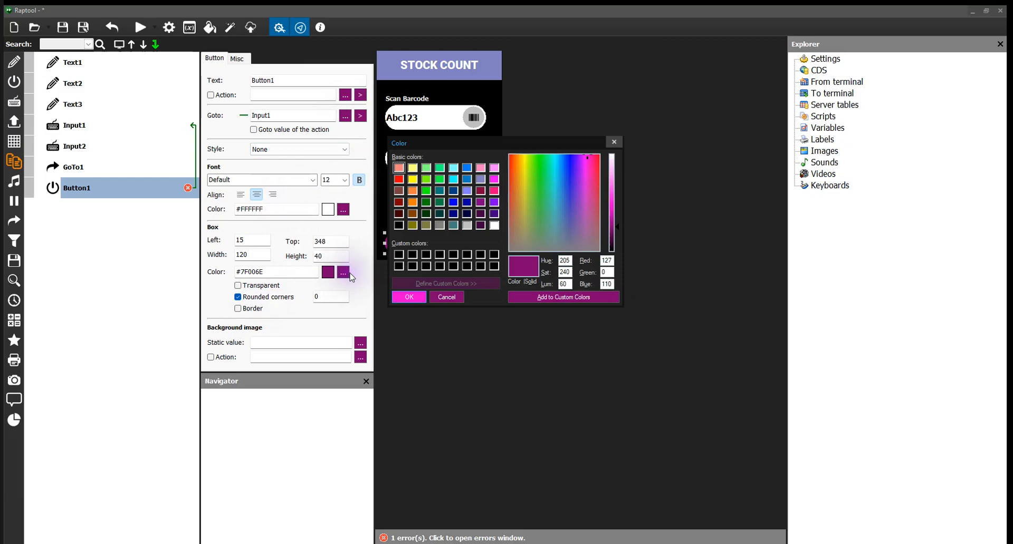
click(469, 190)
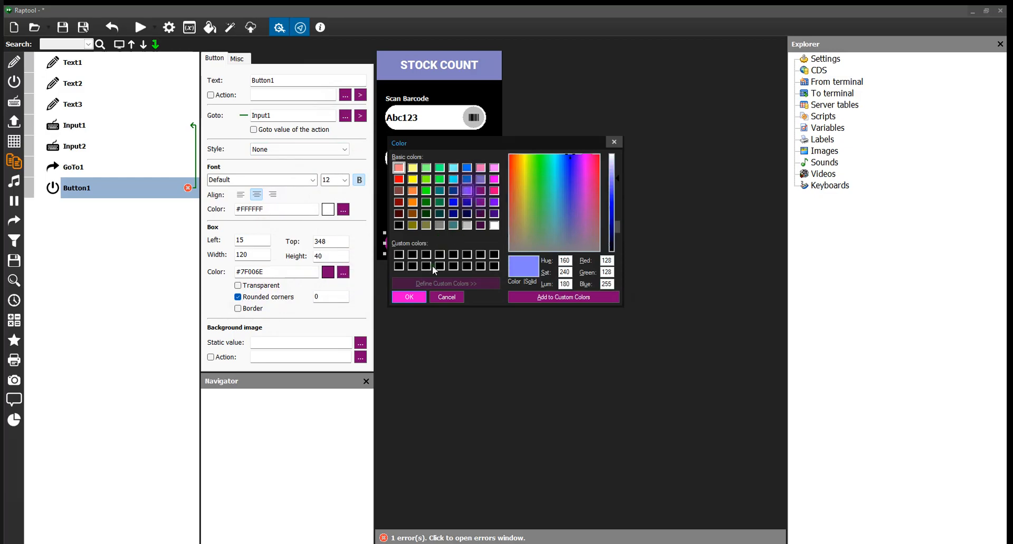
click(407, 297)
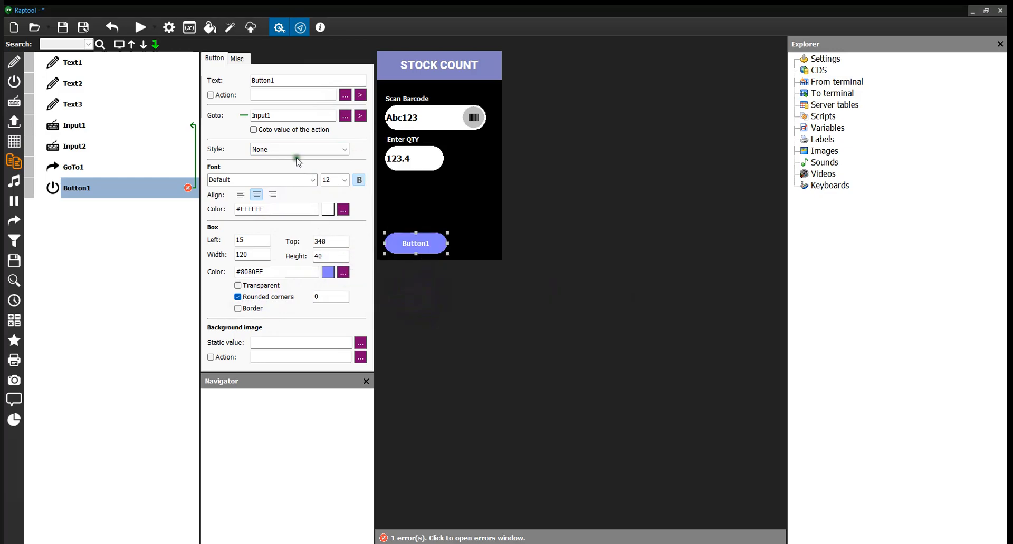
Change the button's text to "Cencel"
double_click(272, 81)
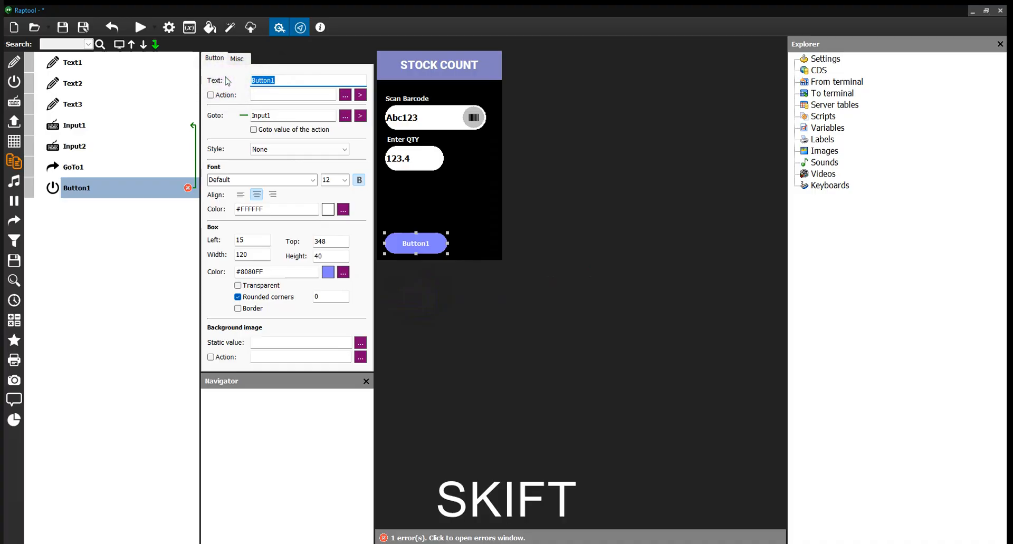
text(Cencel)
key(Return)
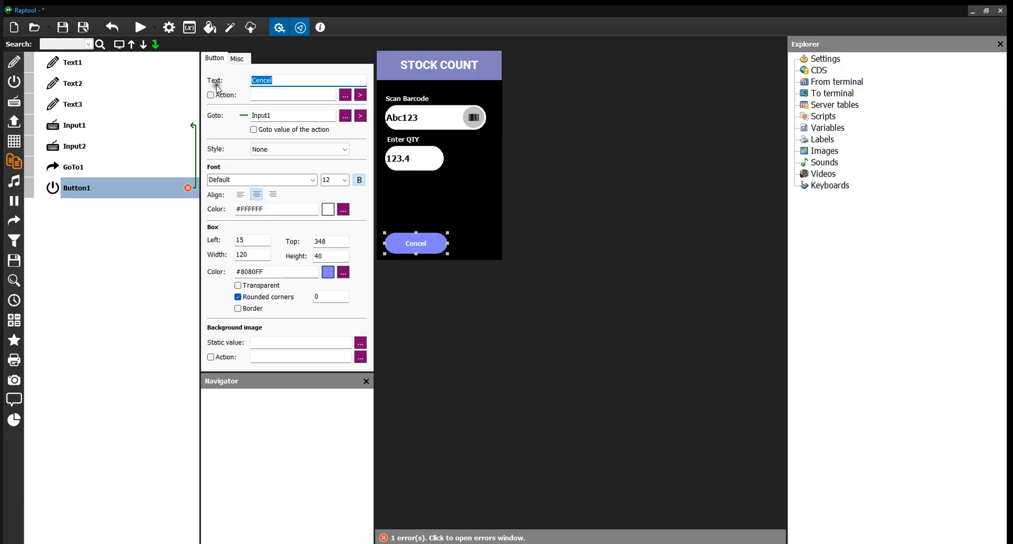
Save the project as scan count.rapx in Documents, replacing the existing file
click(83, 28)
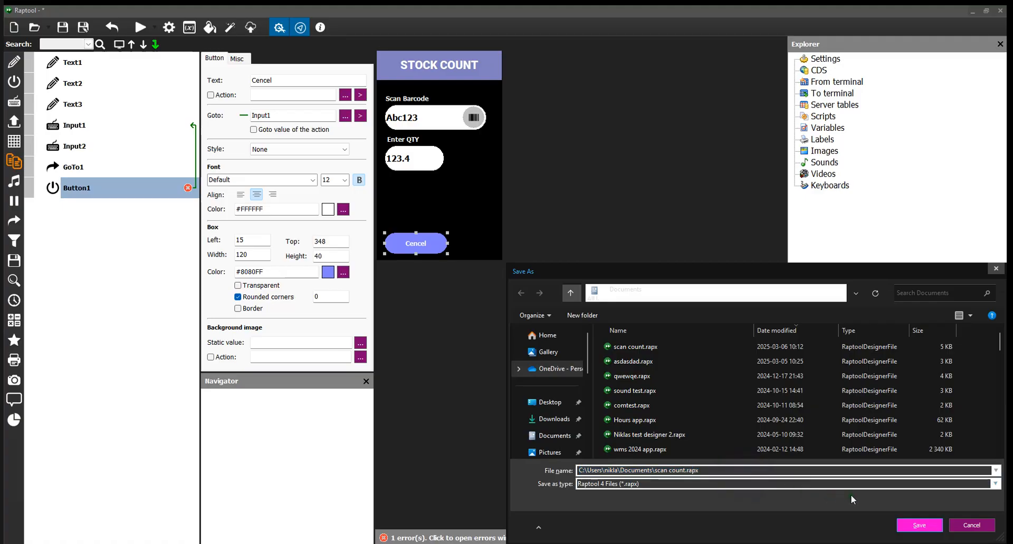
click(922, 528)
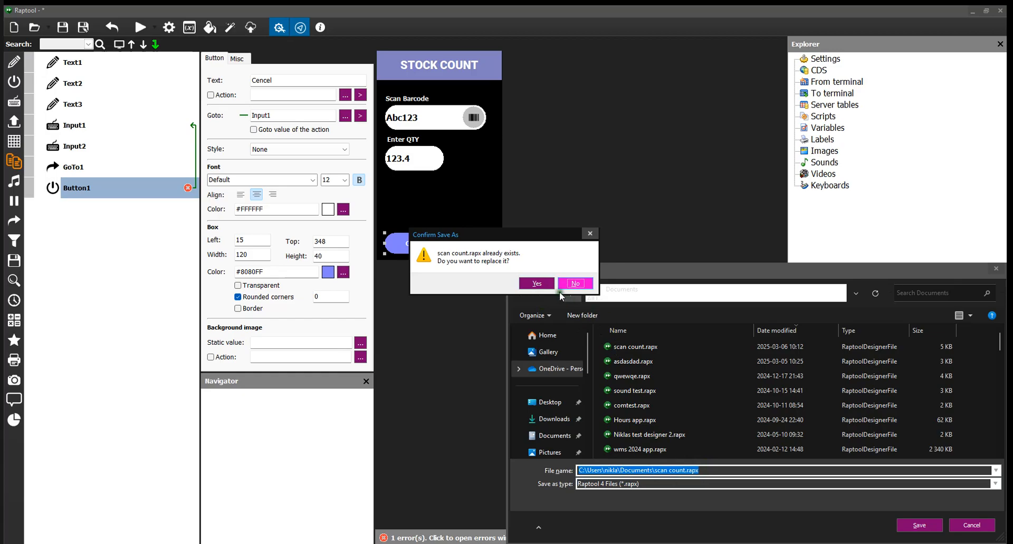
click(537, 284)
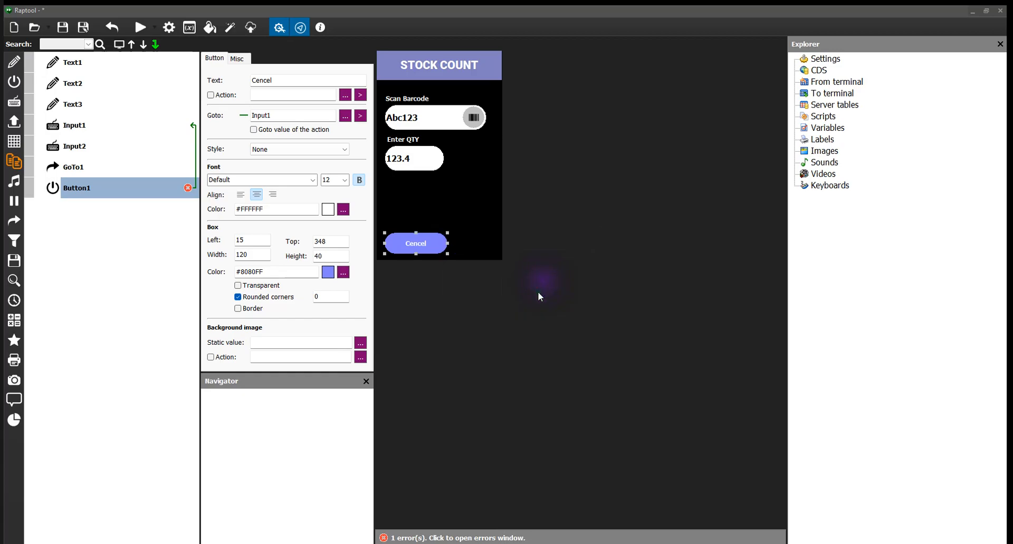
Run the app and submit barcode 123123123 with quantity 123 to test the input loop
click(141, 29)
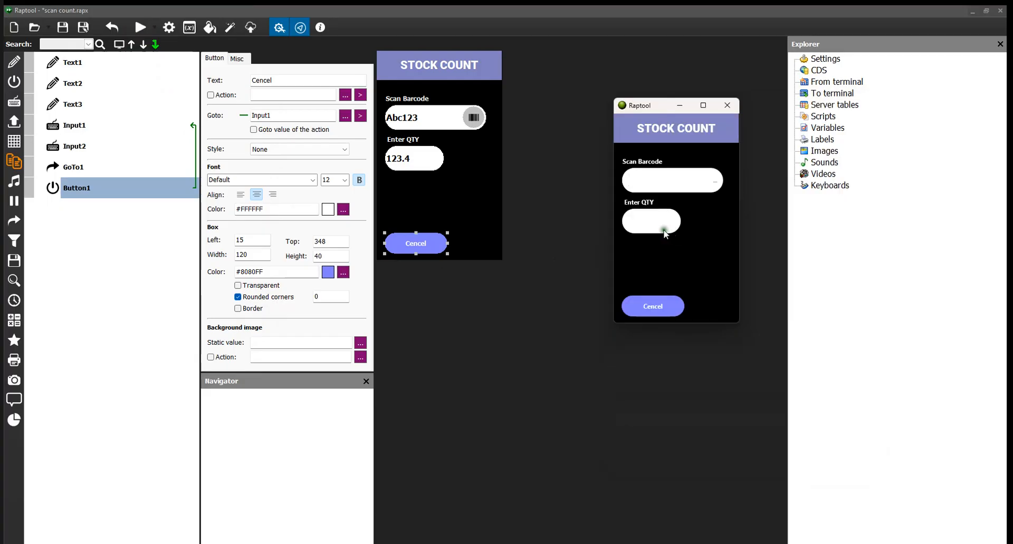
text(123123123)
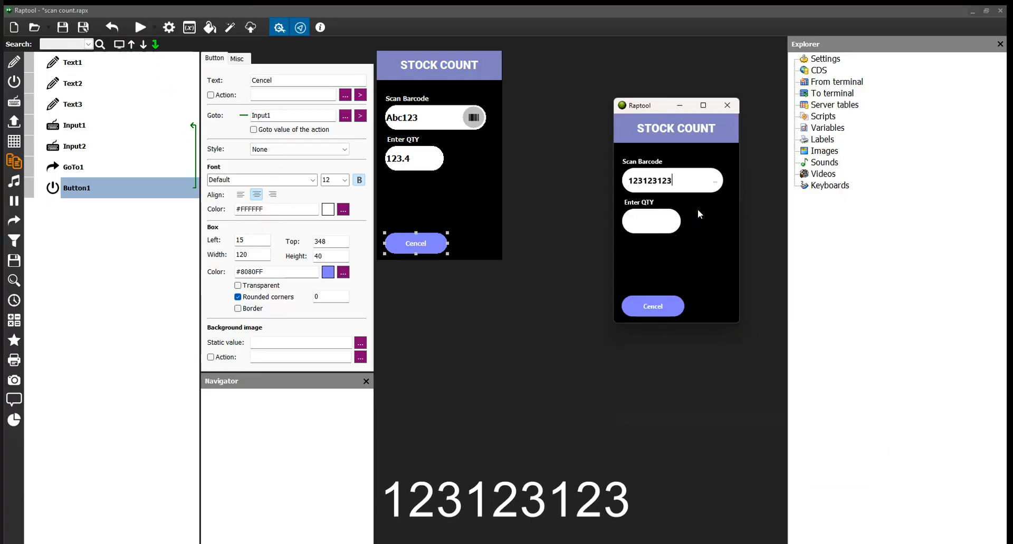
key(Return)
text(123)
key(Return)
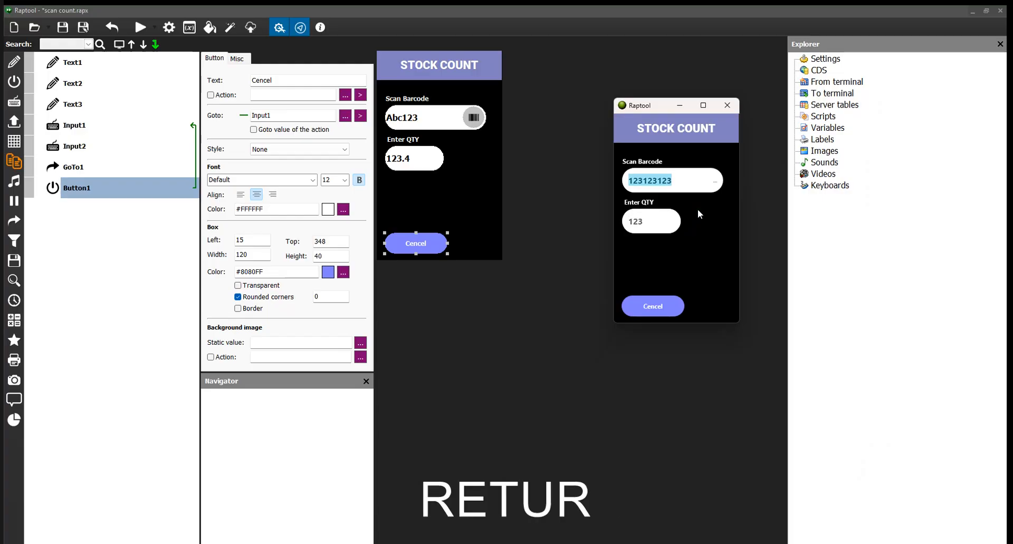
Keep testing the loop with barcode 123123123 and quantity 123123, 12312312 and 3, and 1231123 with quantity 123 left unsubmitted
text(123123123)
key(Return)
text(123123)
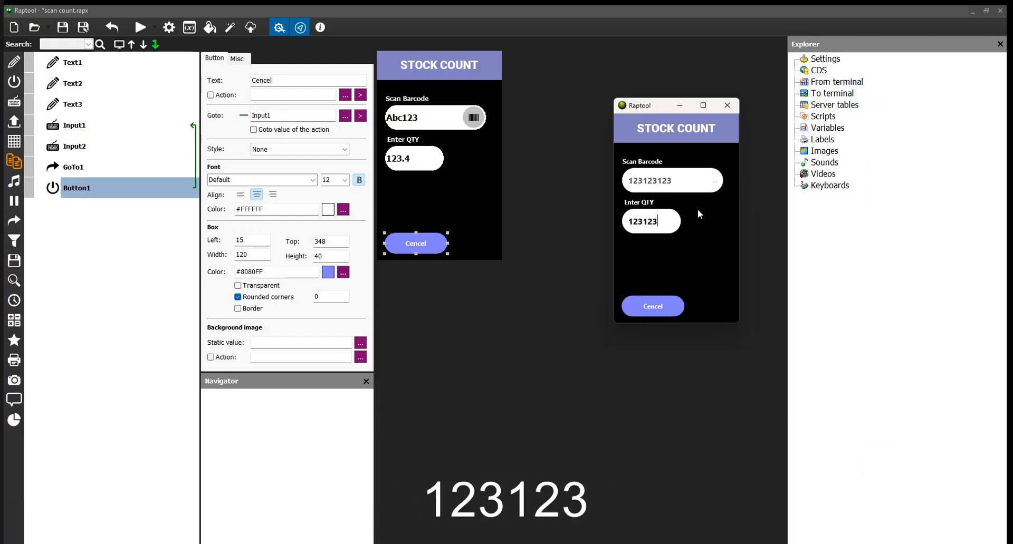
key(Return)
text(12312312)
key(Return)
text(3)
key(Return)
text(1231123)
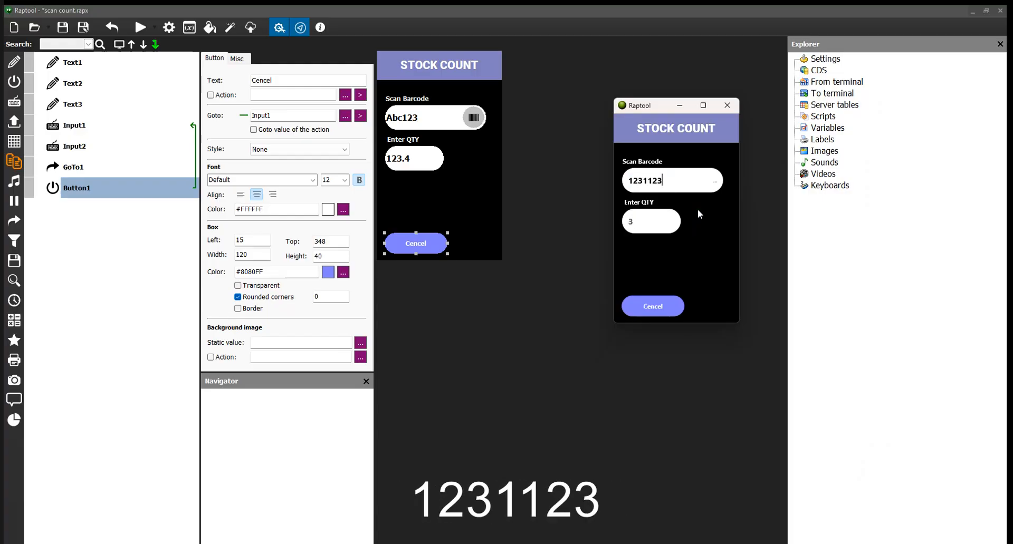
key(Return)
text(123)
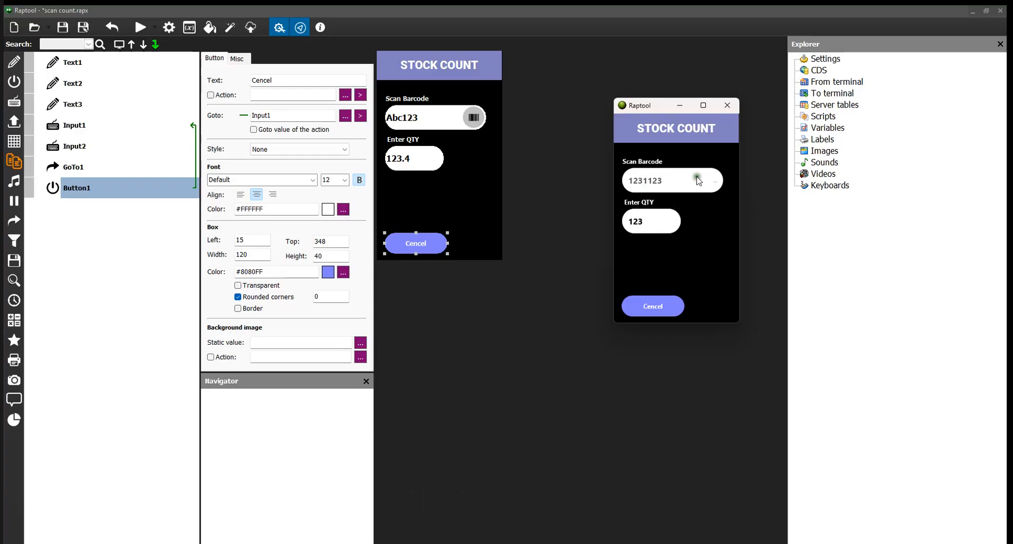
Test the Cencel button from the quantity field, submit barcode 123123123 and close the running app
click(653, 304)
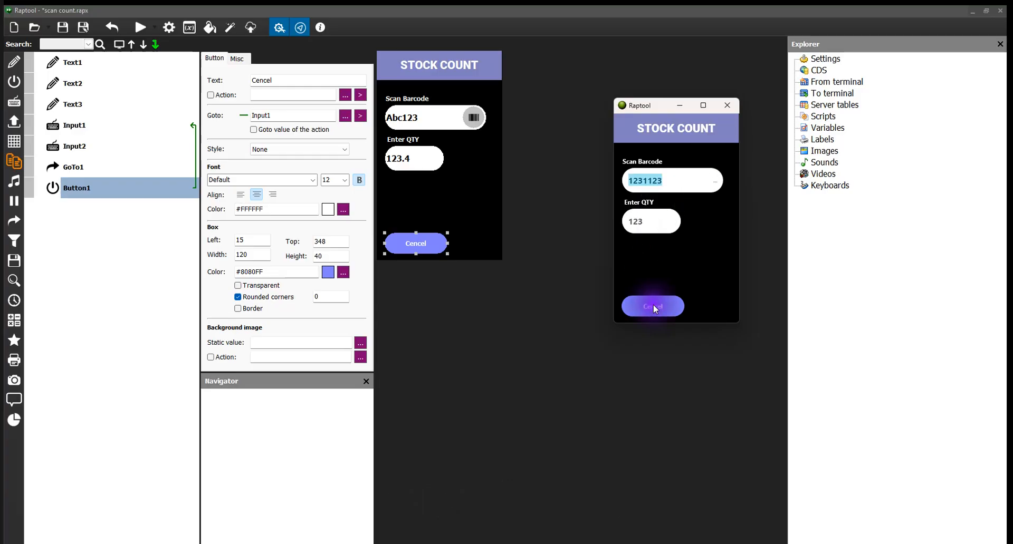
text(123123123)
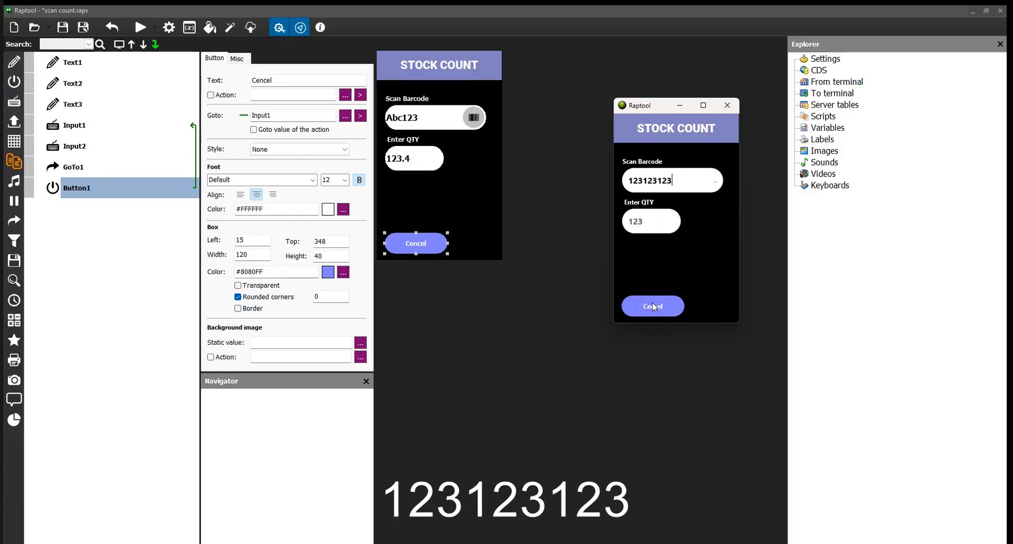
key(Return)
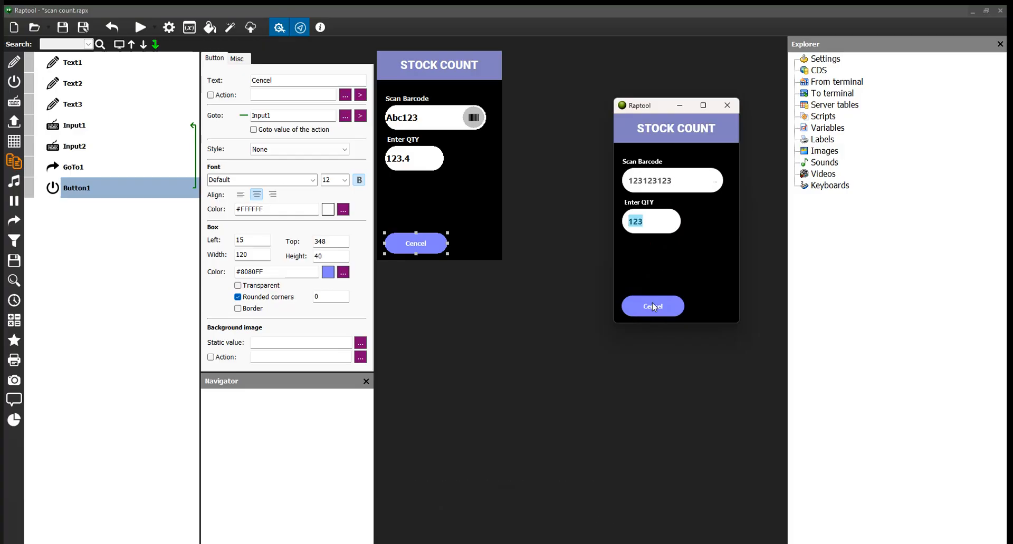
click(727, 105)
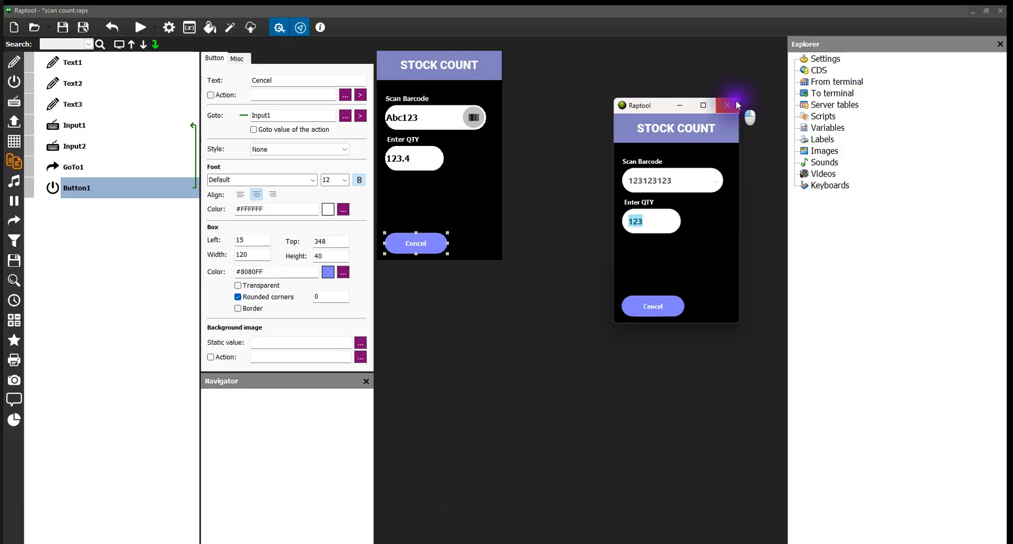
Insert an Output action directly after Input1 and place it below the quantity field at left 30, top 251
click(71, 126)
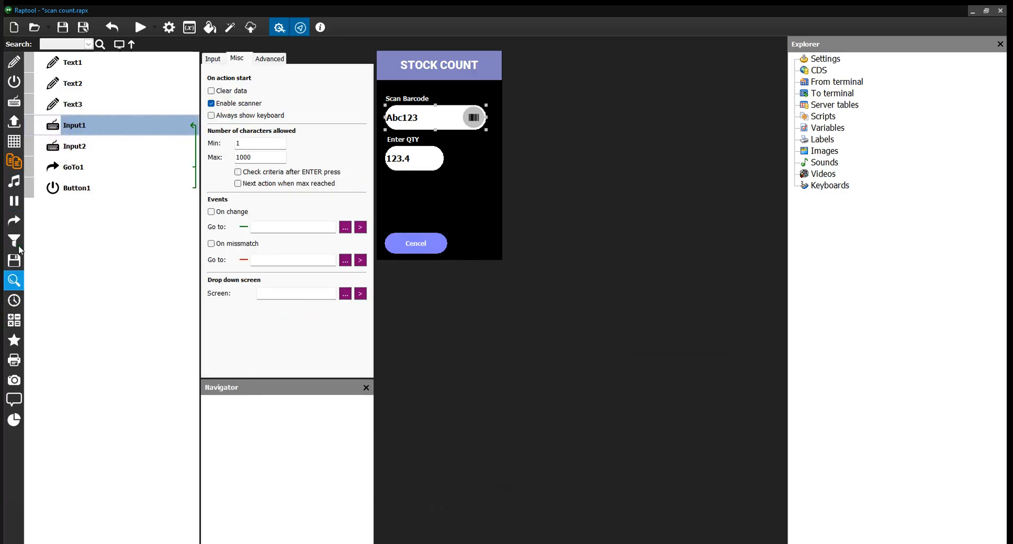
click(14, 121)
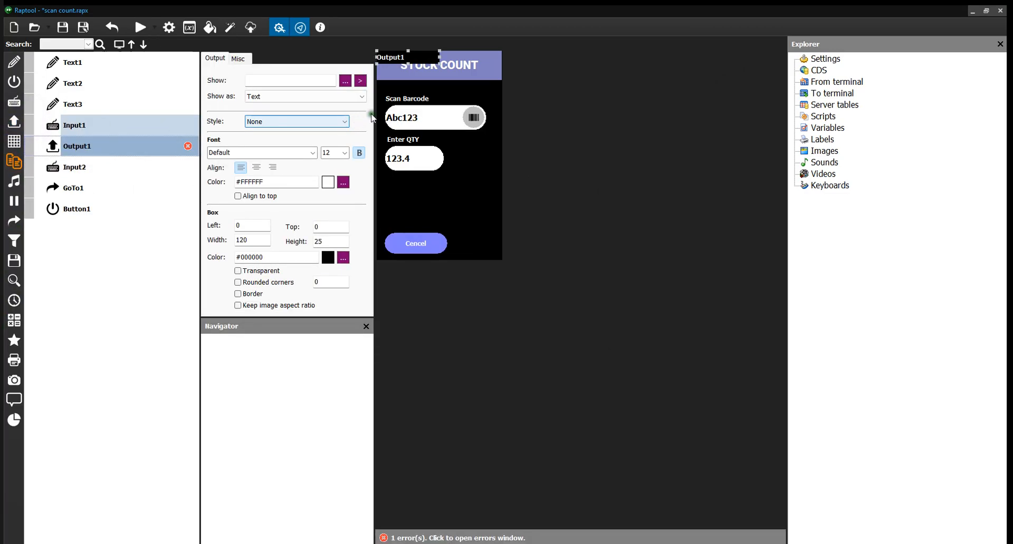
drag(430, 191, 433, 191)
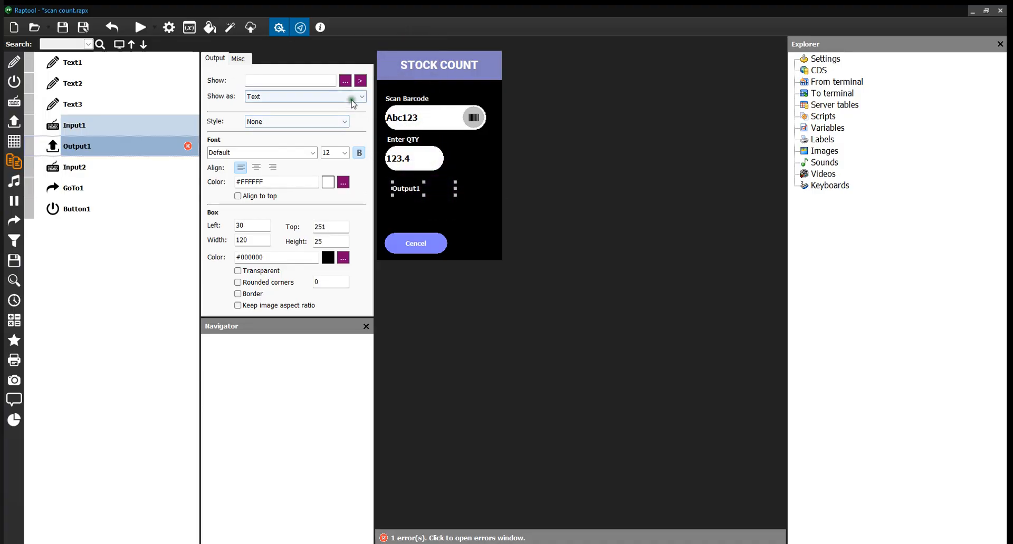
Set the Output action to show the value of Input1
click(344, 81)
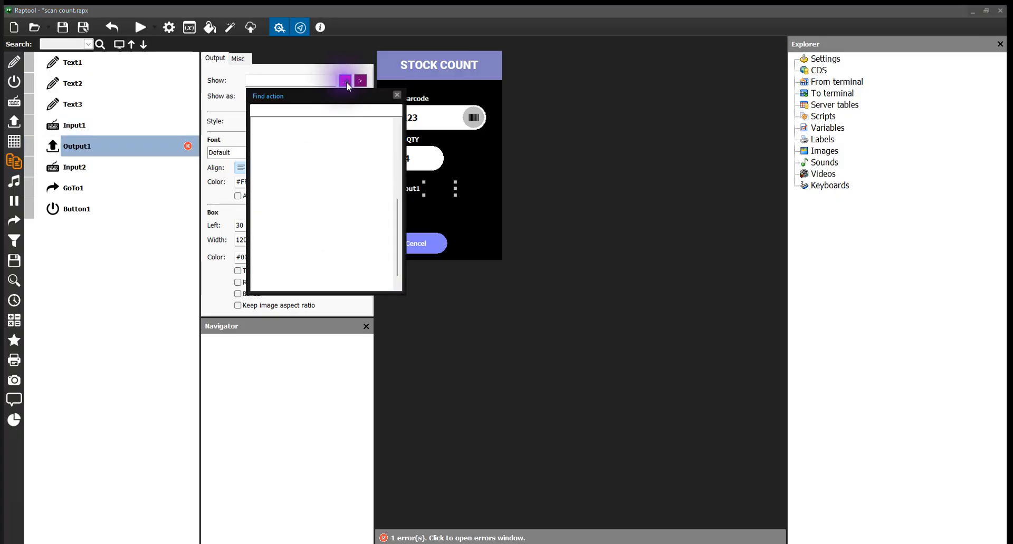
scroll(294, 256, down, 2)
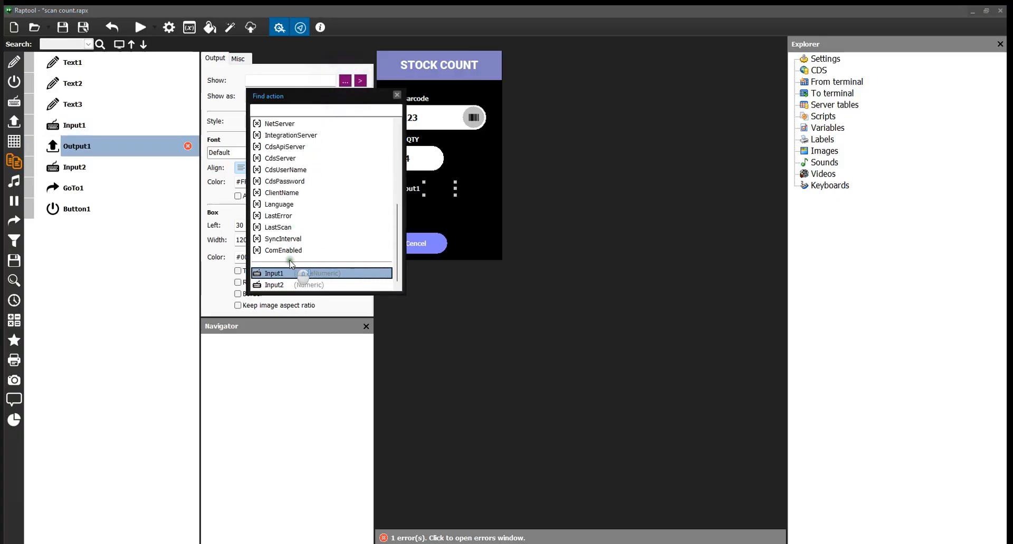
click(288, 274)
click(288, 274)
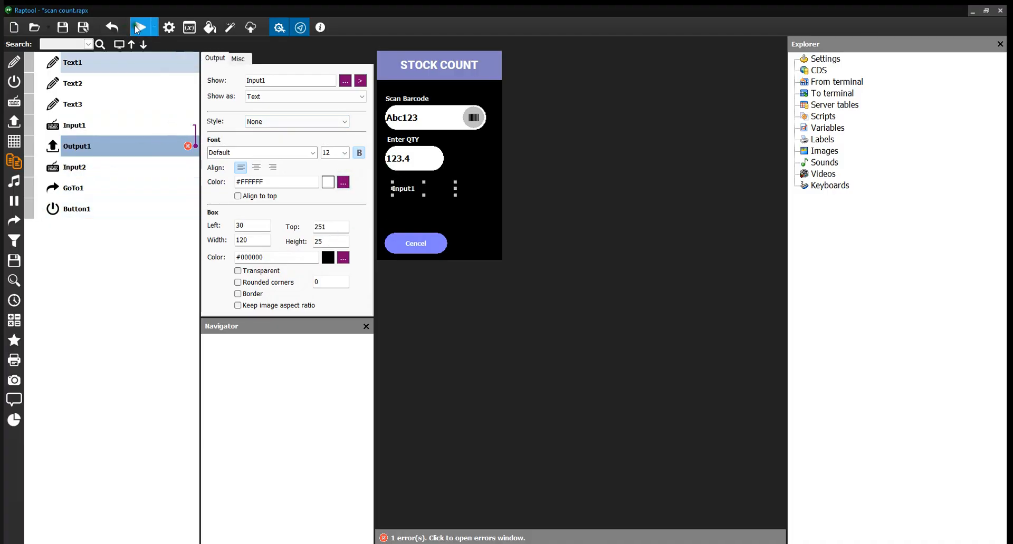
Save the project and run the app, testing the output with barcode 123123123 and quantity 123
click(83, 29)
click(140, 28)
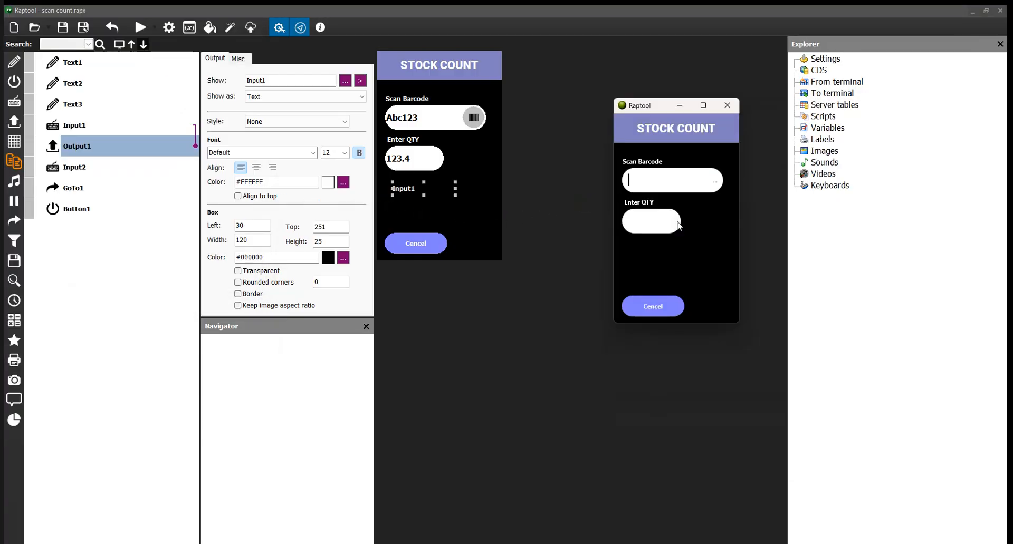
text(123123)
key(Return)
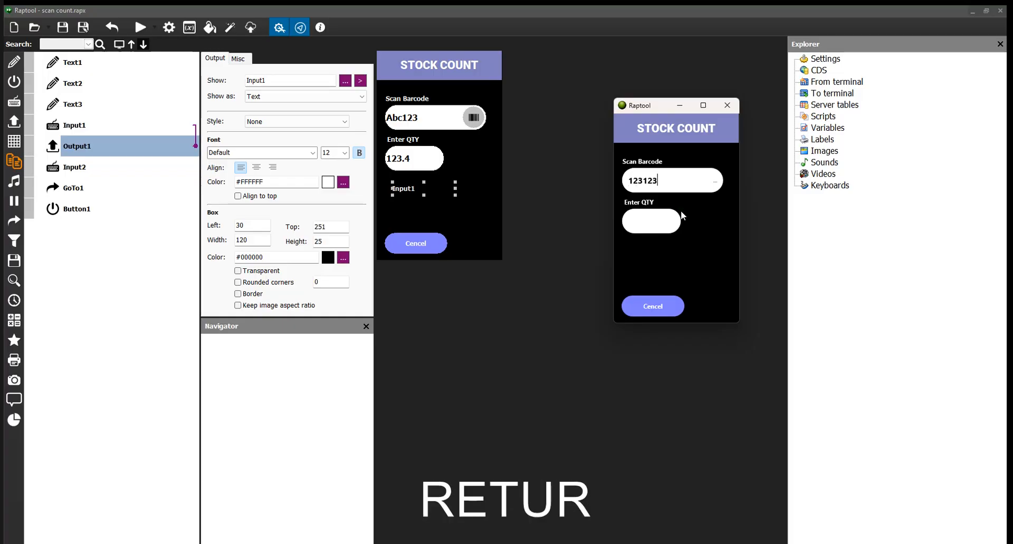
text(123)
key(Return)
text(123123)
key(Return)
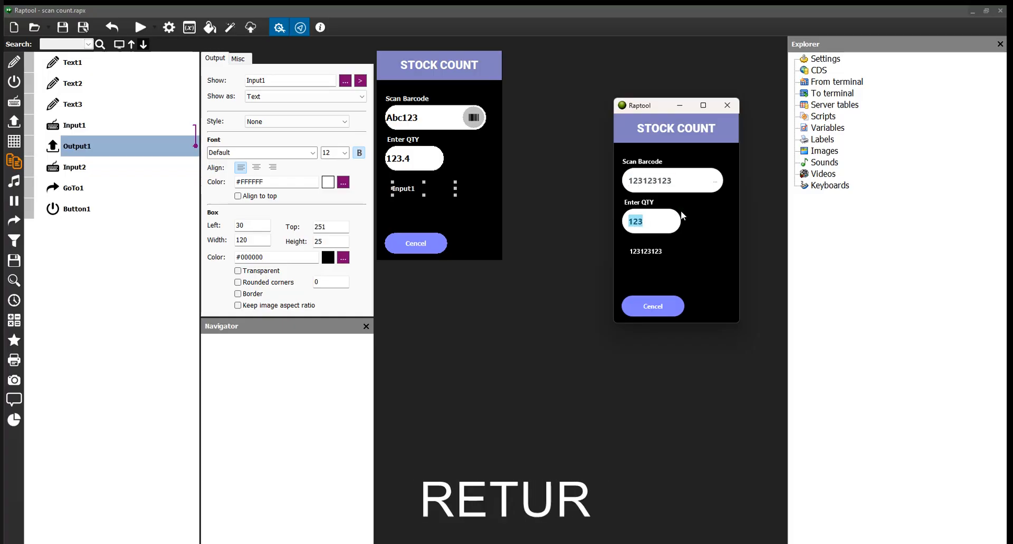
text(123123)
key(Return)
key(Return)
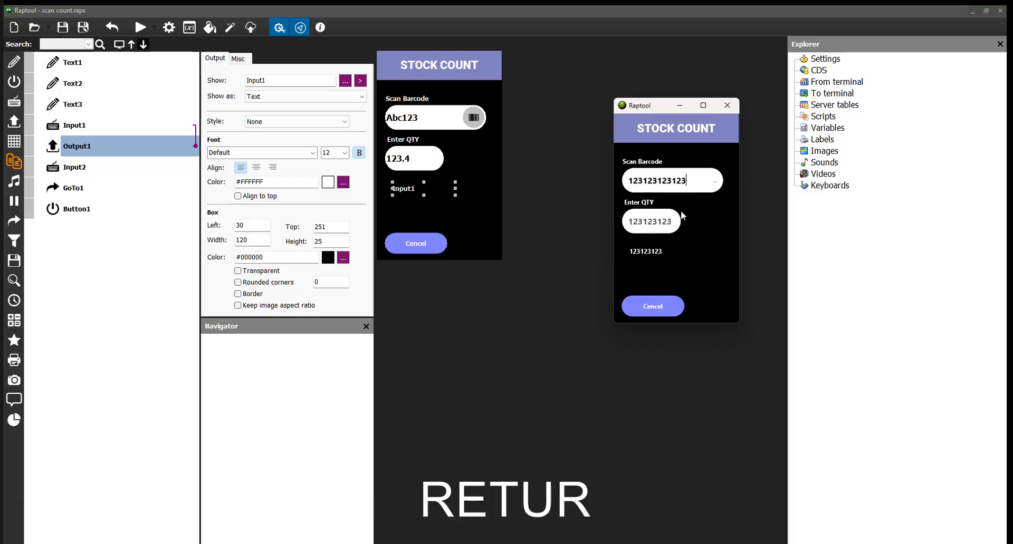
click(728, 105)
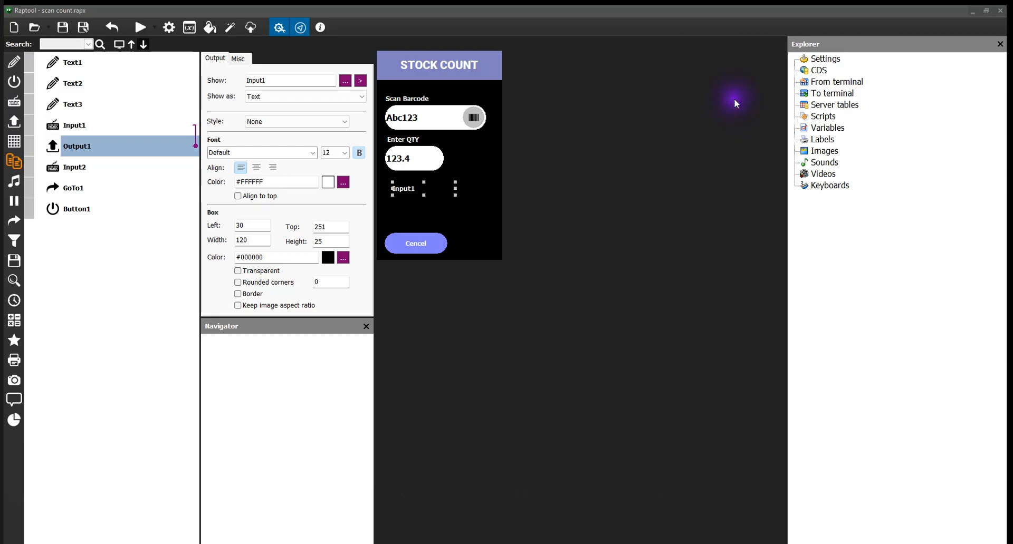